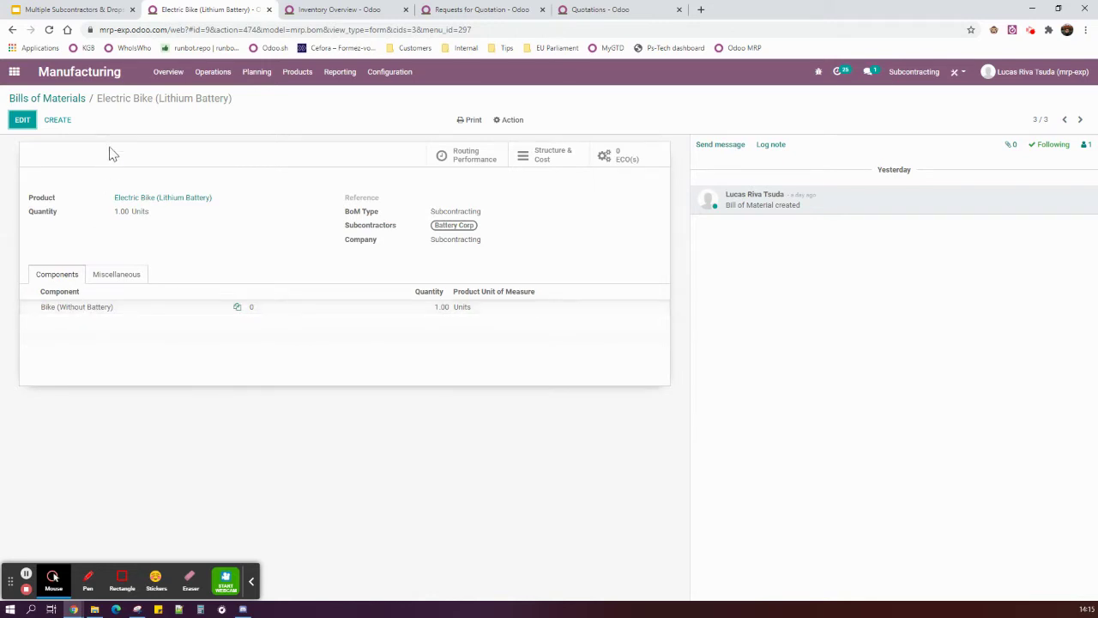
# Open the Bike (Without Battery) bill of materials and compare its subcontractors with the Business Flow slide in the presentation.
pyautogui.click(68, 100)
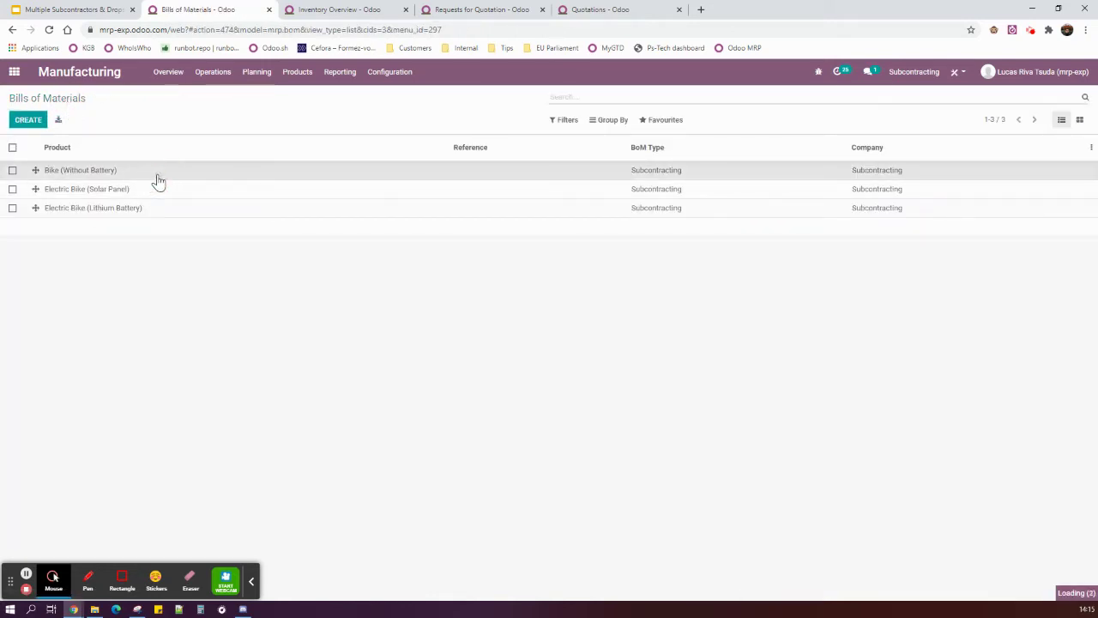
pyautogui.click(155, 176)
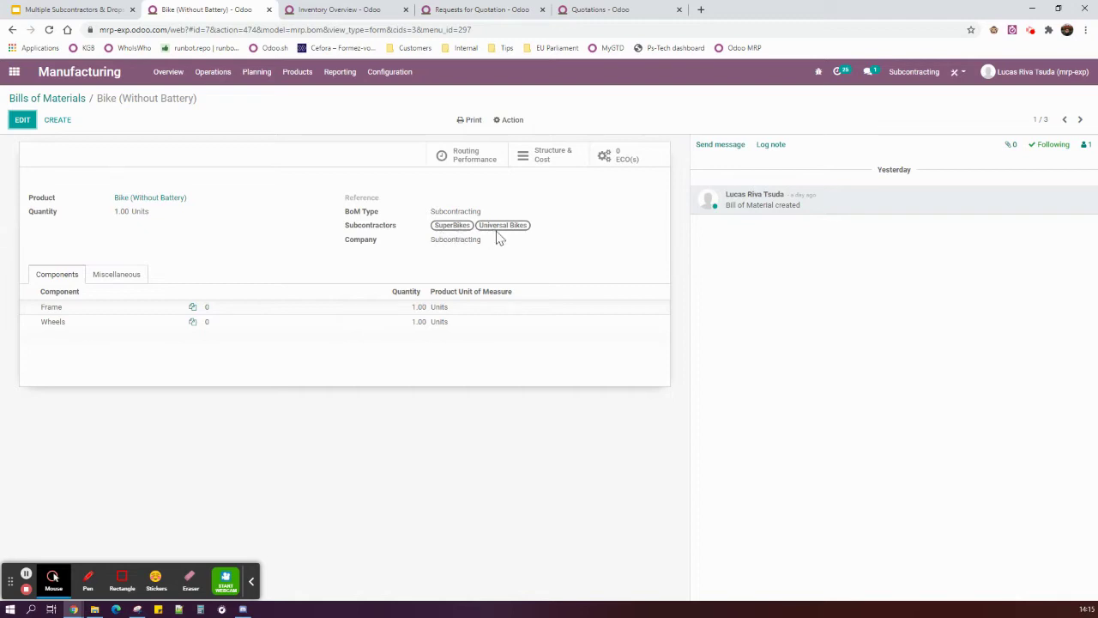
pyautogui.click(66, 10)
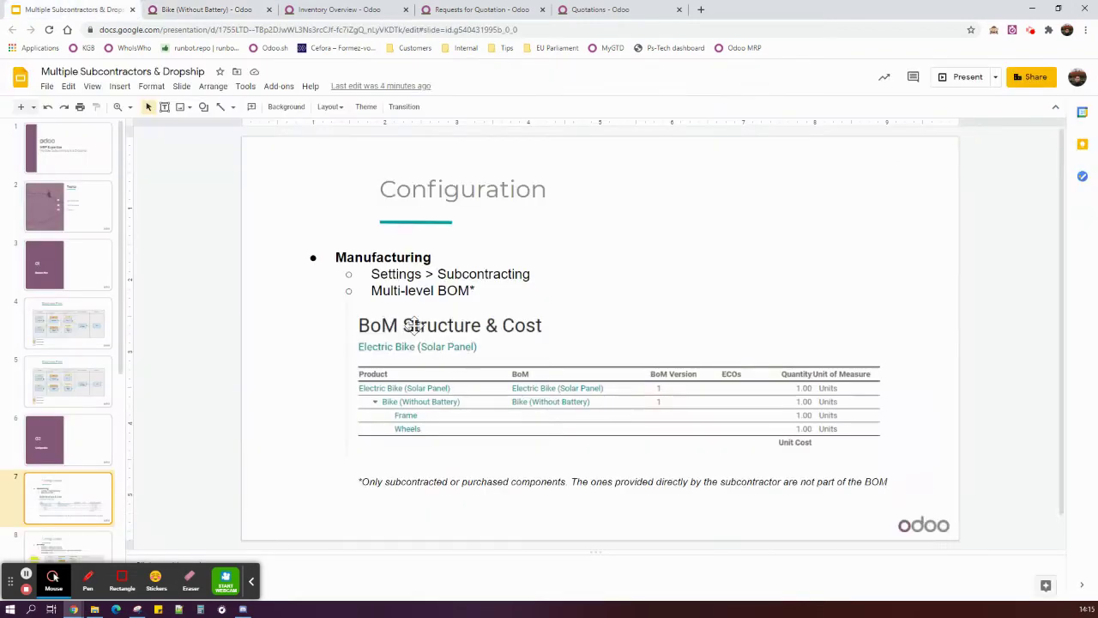
pyautogui.click(72, 369)
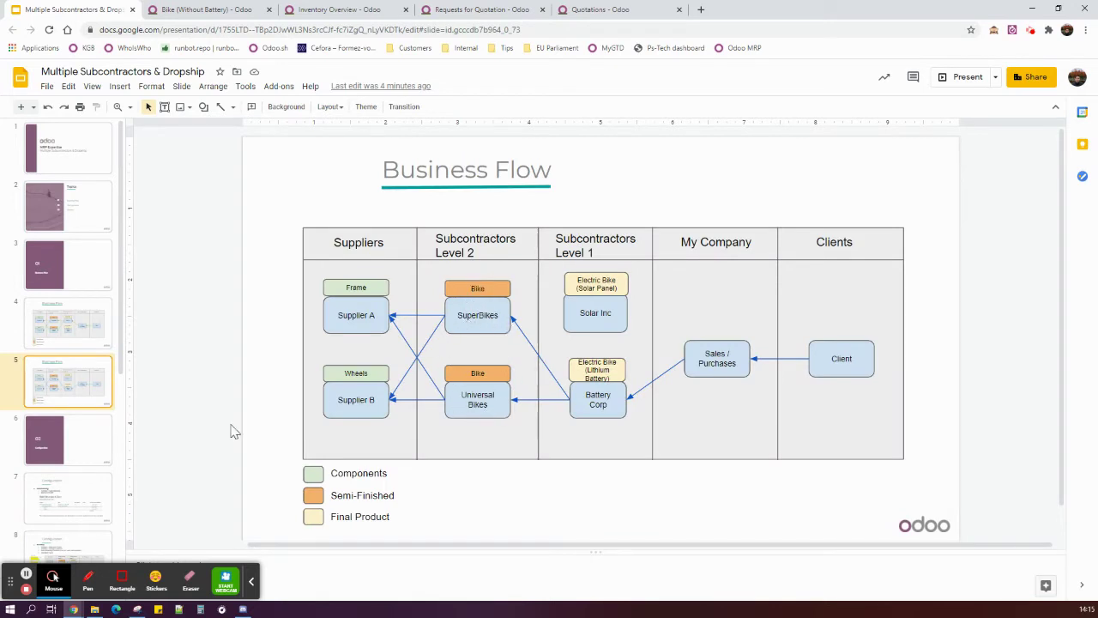
pyautogui.click(78, 507)
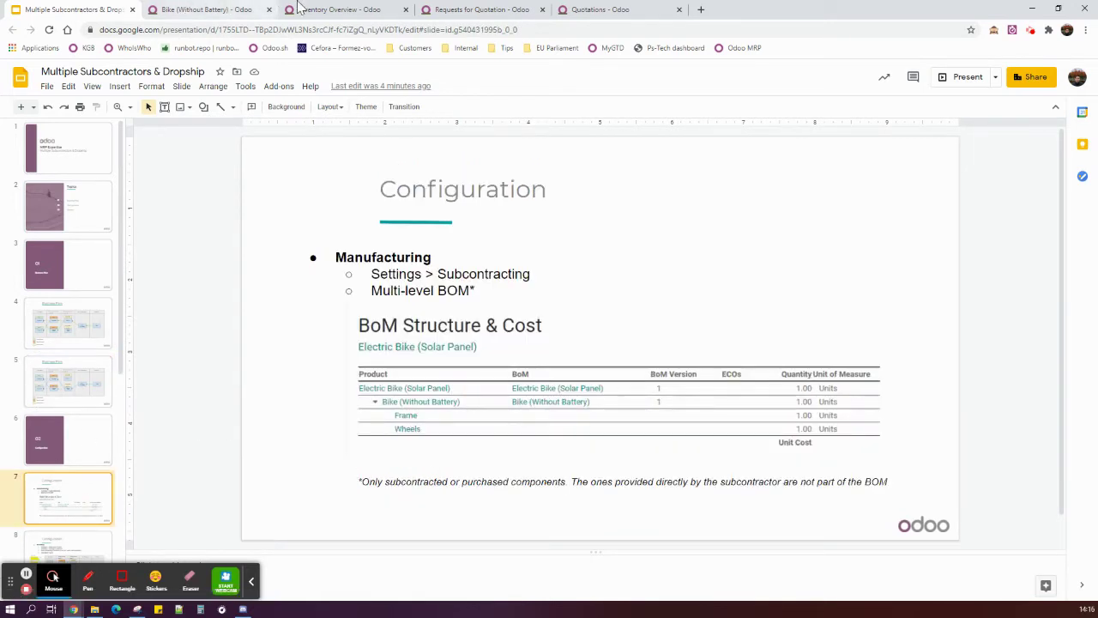
# Switch back to Odoo, examine the components of the Bike (Without Battery) bill of materials, and return to the bills of materials list.
pyautogui.click(200, 10)
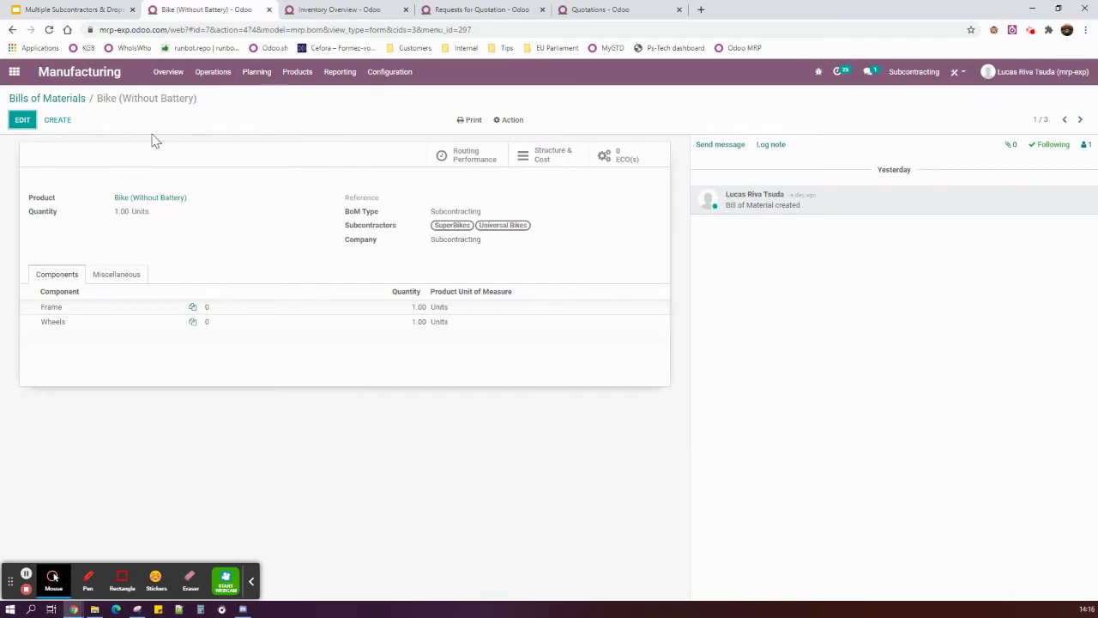
pyautogui.moveTo(80, 333)
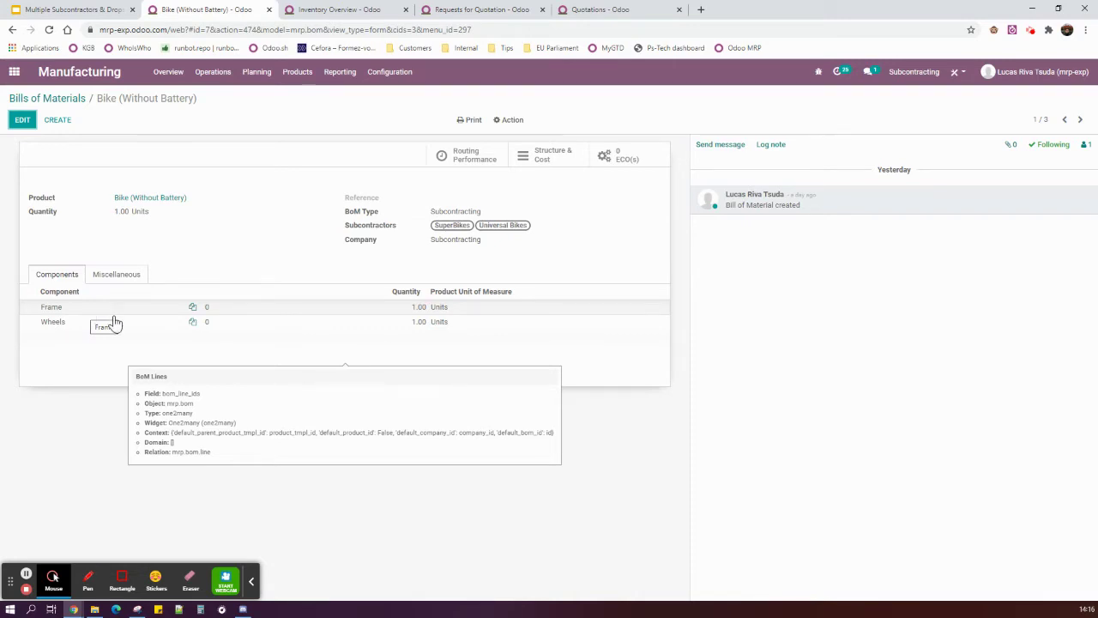
pyautogui.click(77, 101)
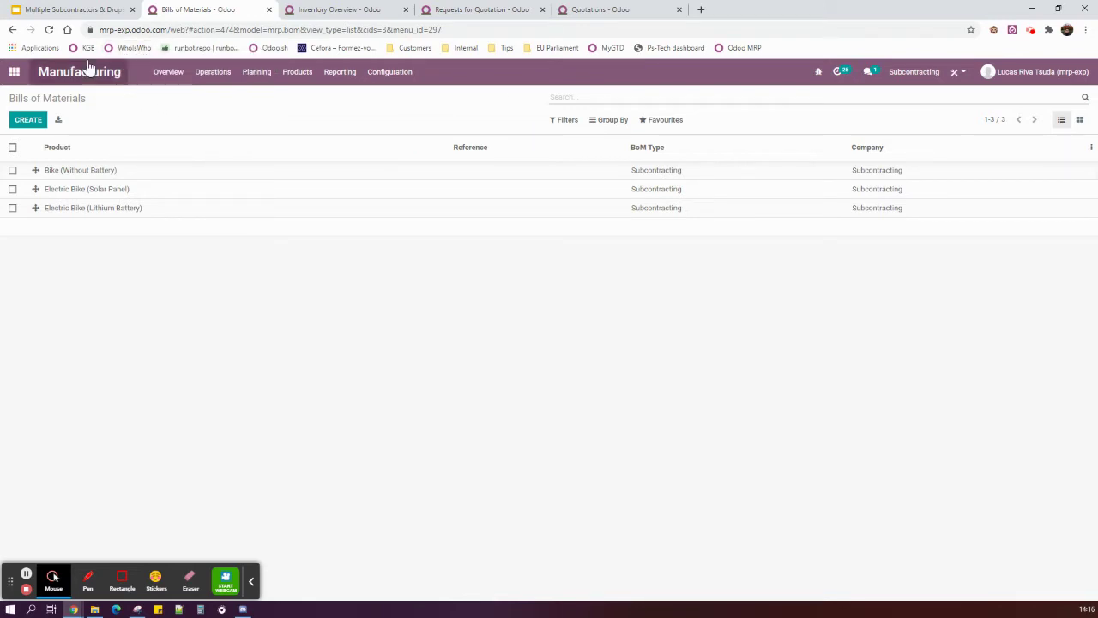
# In the presentation, review the Business Flow and Manufacturing configuration slides, ending on the Inventory configuration slide.
pyautogui.click(73, 9)
pyautogui.click(70, 376)
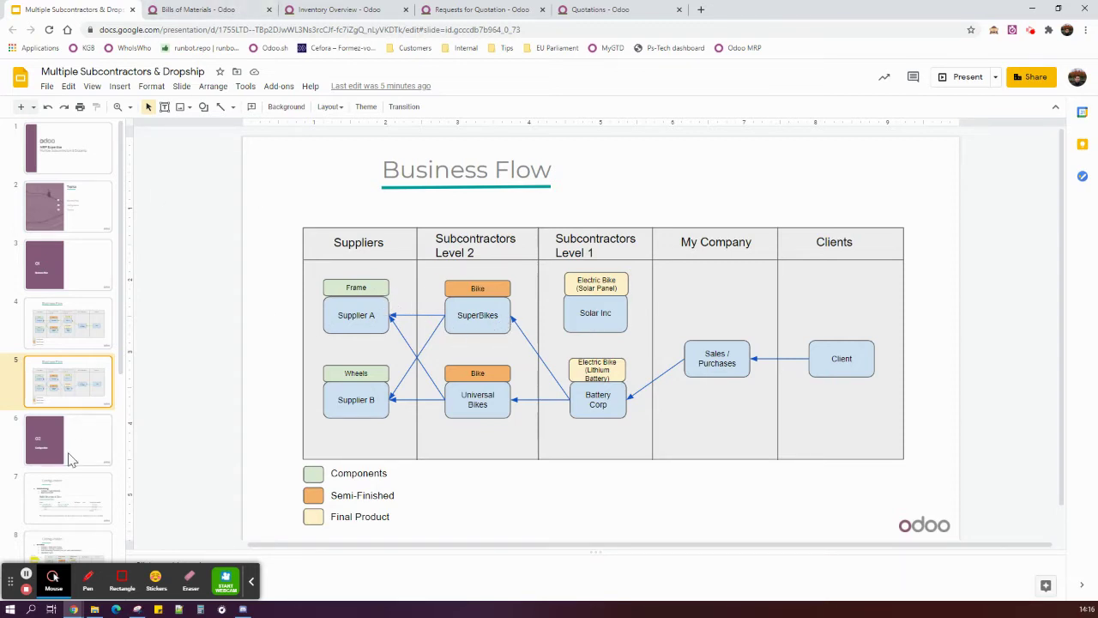
pyautogui.click(84, 496)
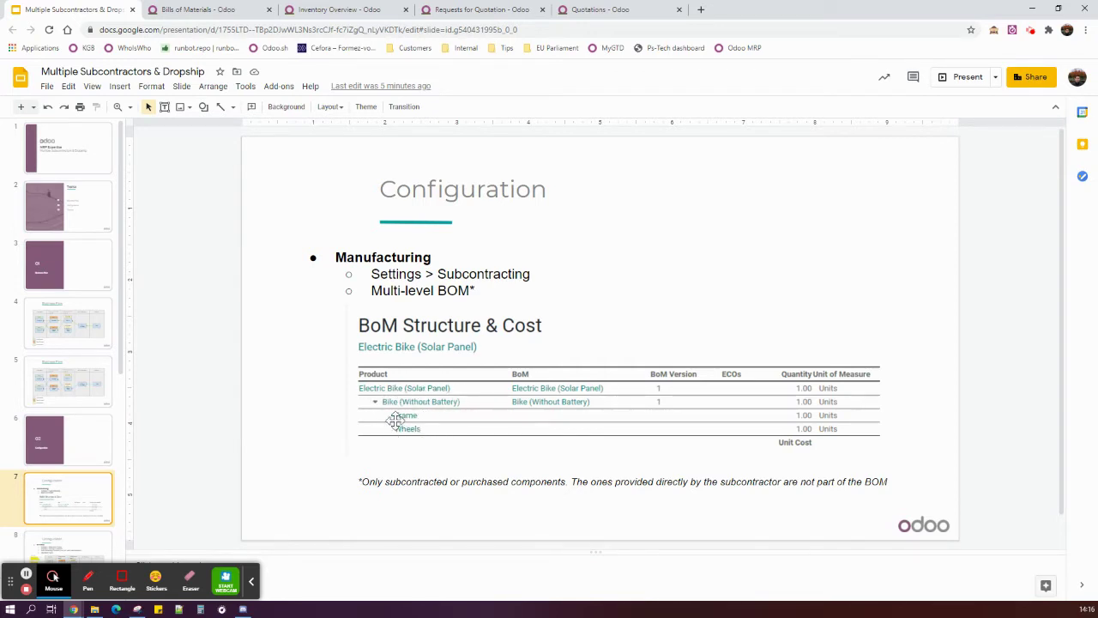
pyautogui.scroll(-2, 99, 423)
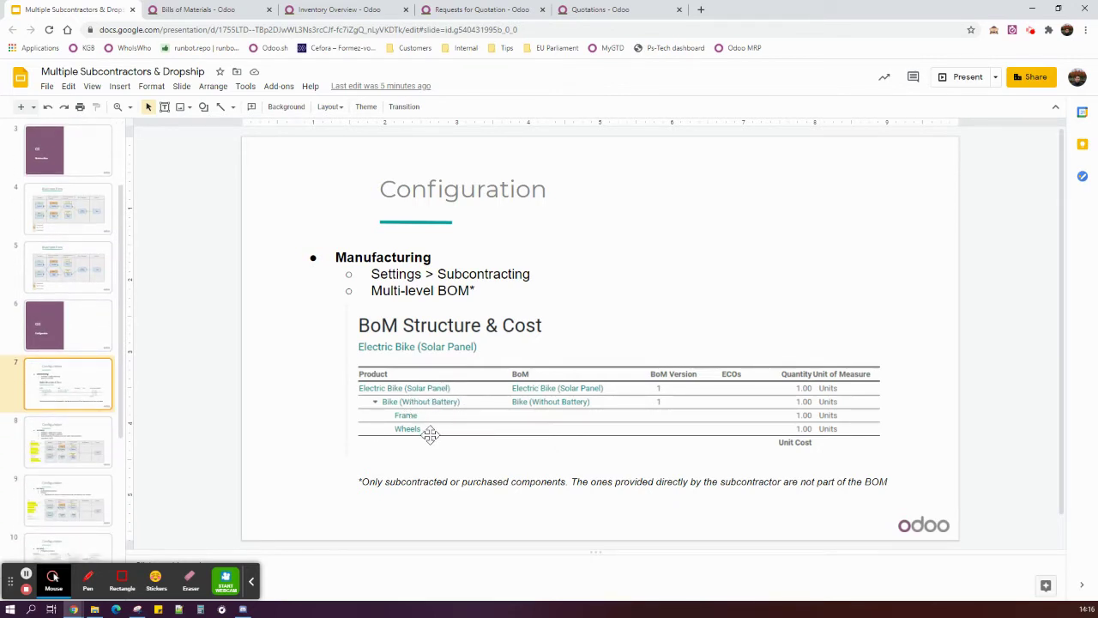
pyautogui.click(68, 454)
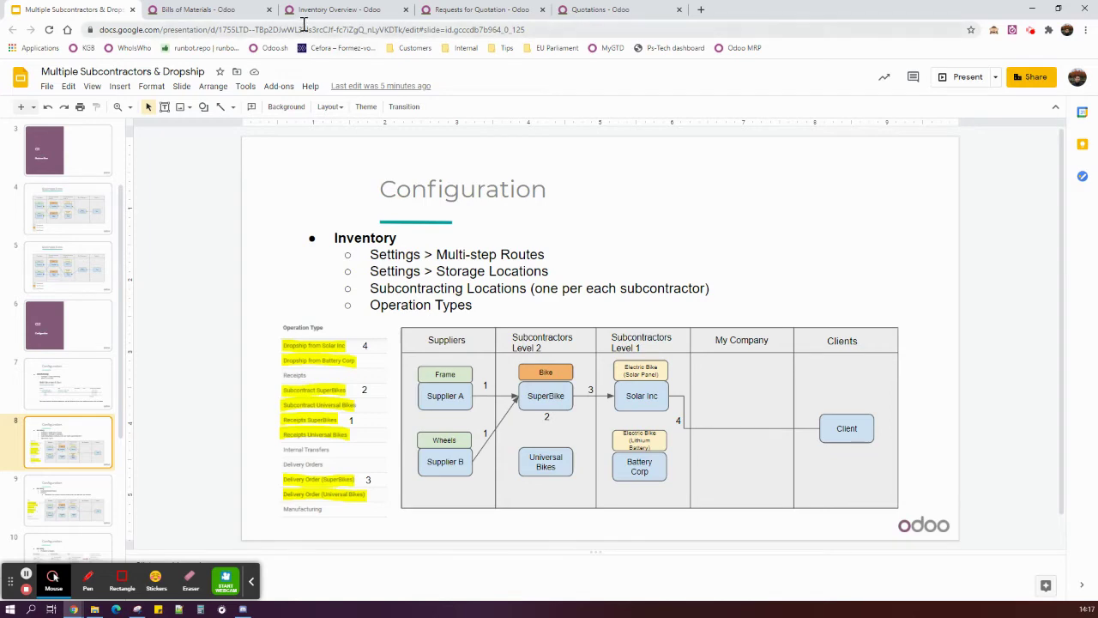
# Switch to Odoo Inventory and check the Storage Locations and Multi-Step Routes options in the Warehouse section of its settings.
pyautogui.click(336, 10)
pyautogui.click(330, 77)
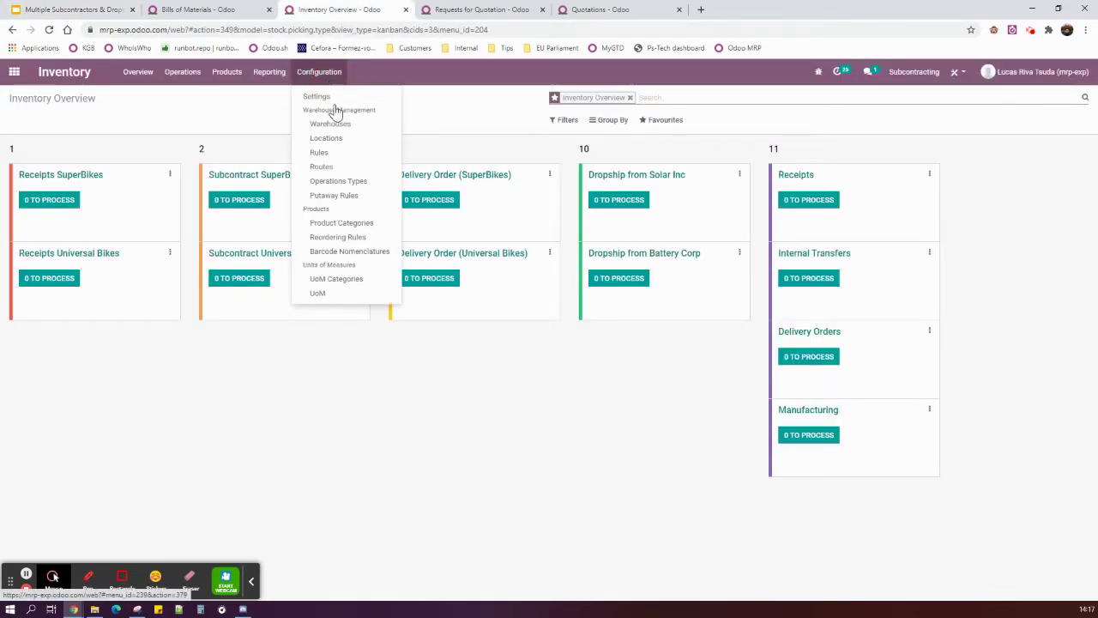
pyautogui.click(335, 96)
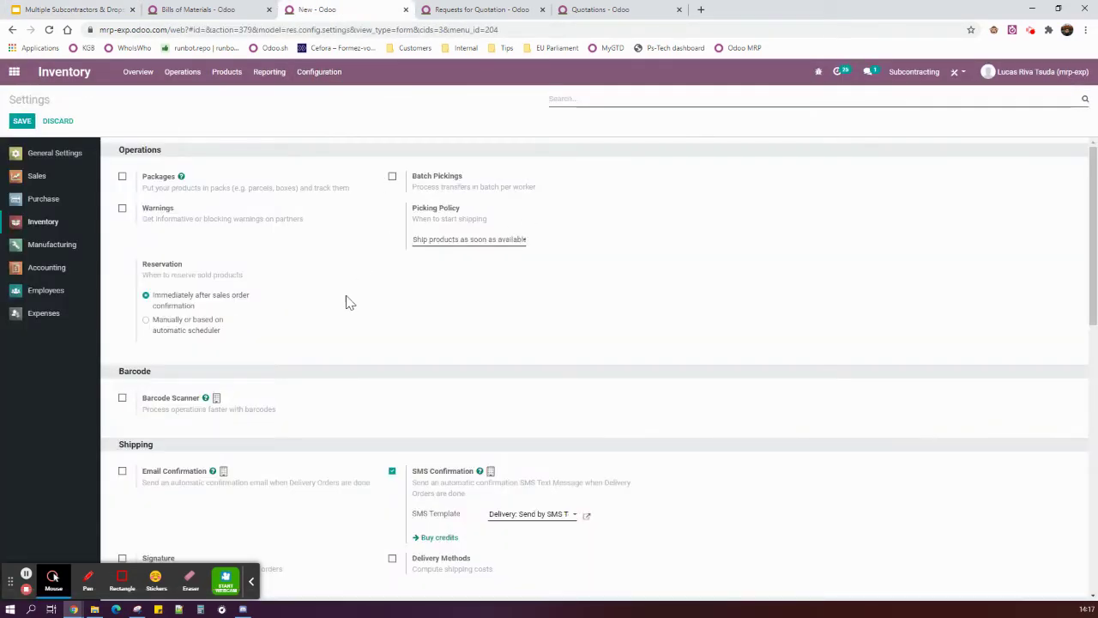
pyautogui.scroll(-5, 397, 387)
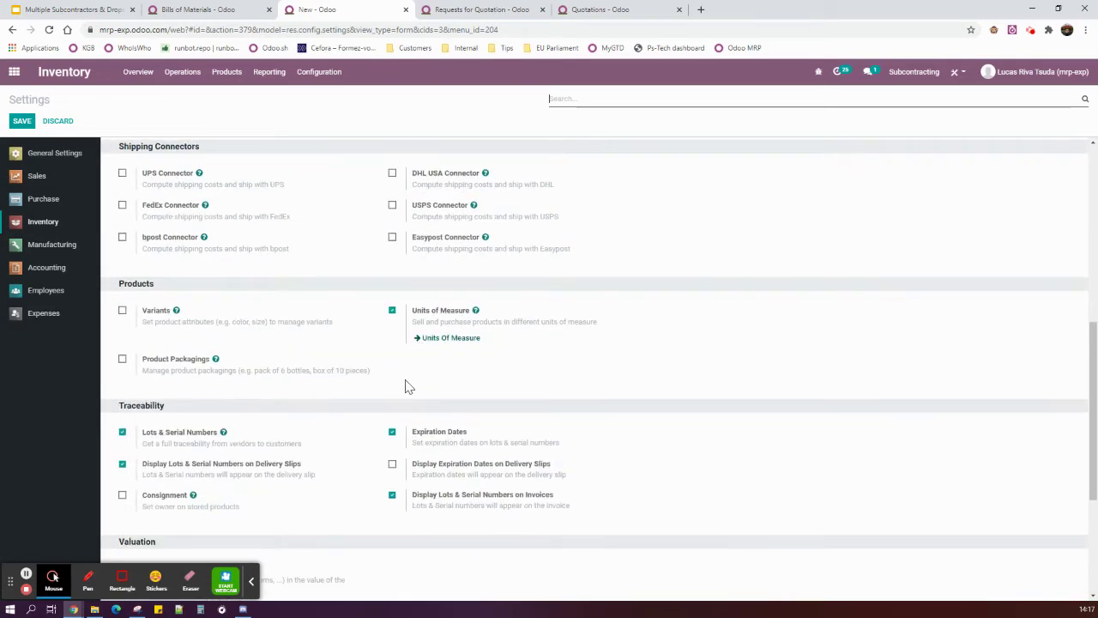
pyautogui.scroll(-3, 409, 387)
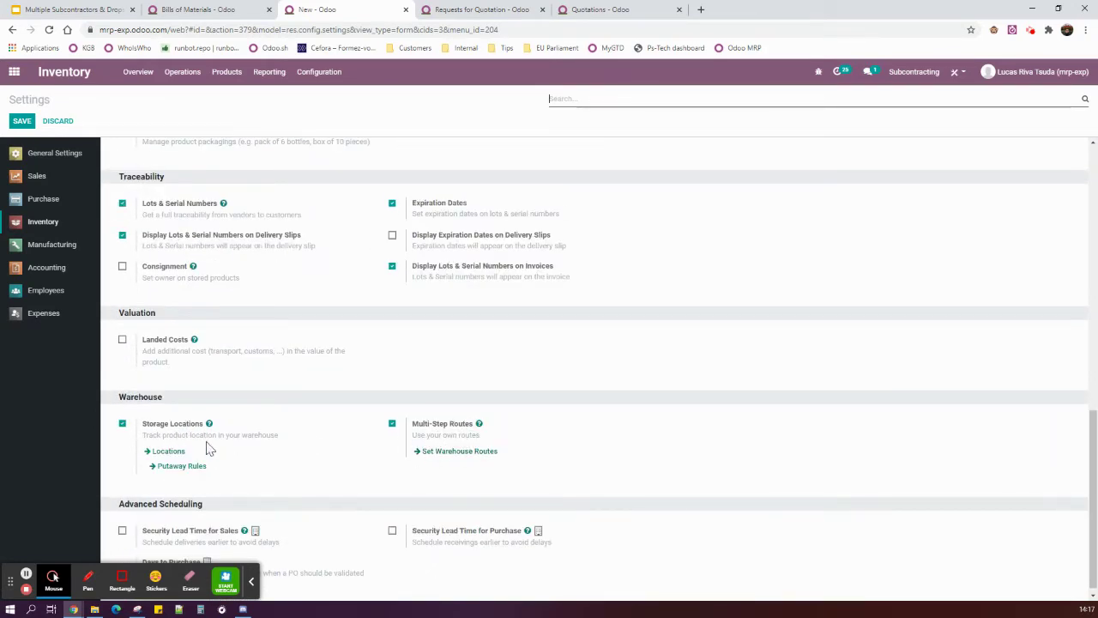
pyautogui.moveTo(166, 436)
# Open the Inventory locations list and compare the subcontracting locations with the Inventory configuration slide.
pyautogui.click(103, 10)
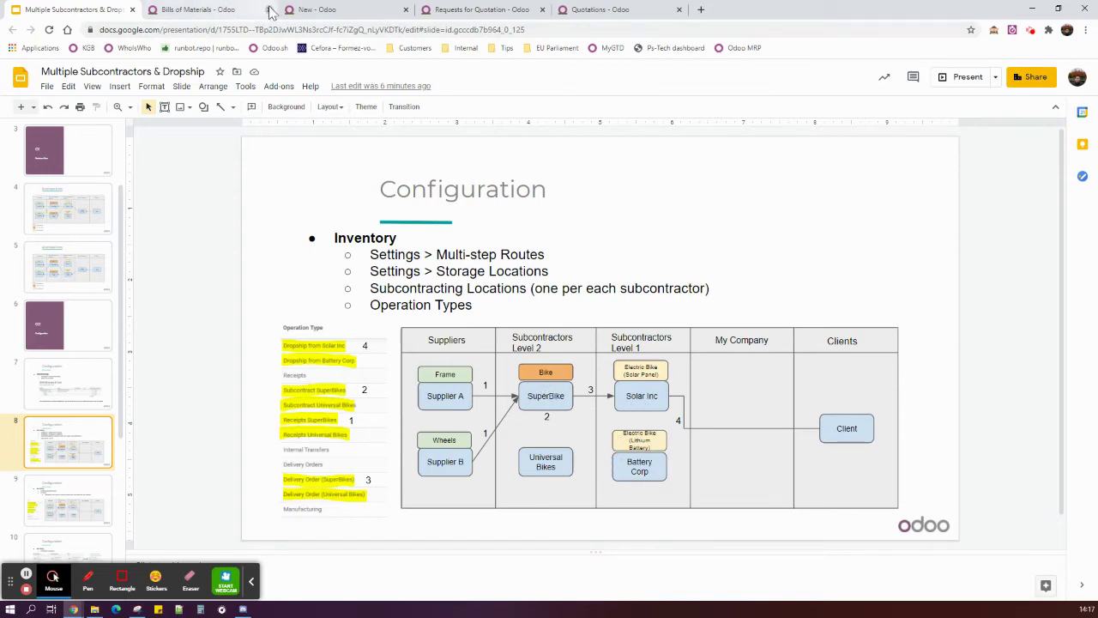
pyautogui.click(346, 12)
pyautogui.click(337, 80)
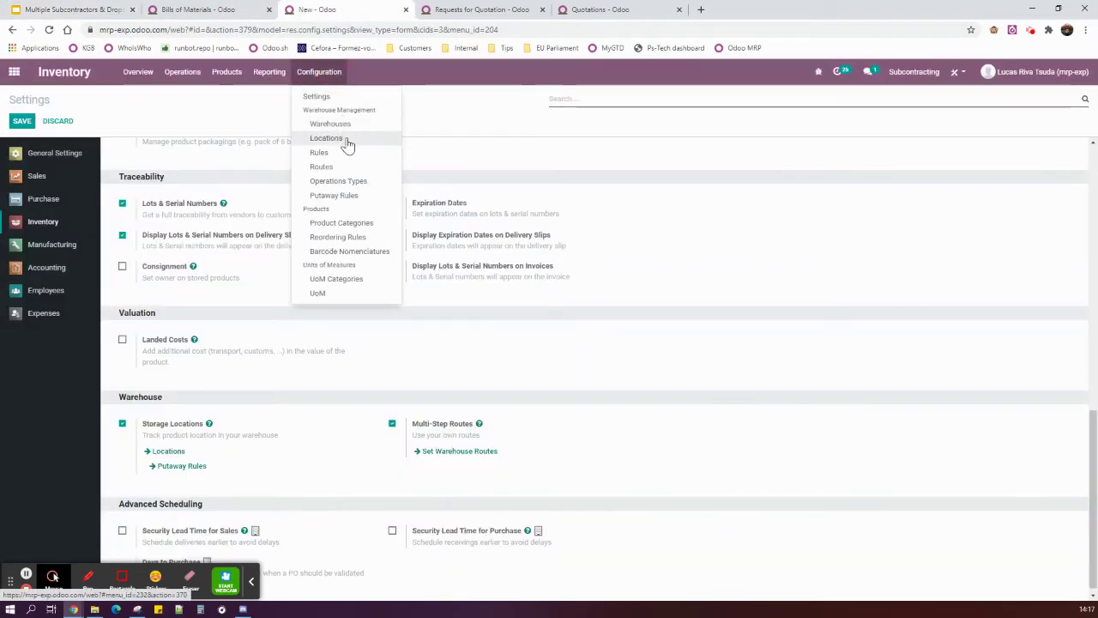
pyautogui.click(349, 137)
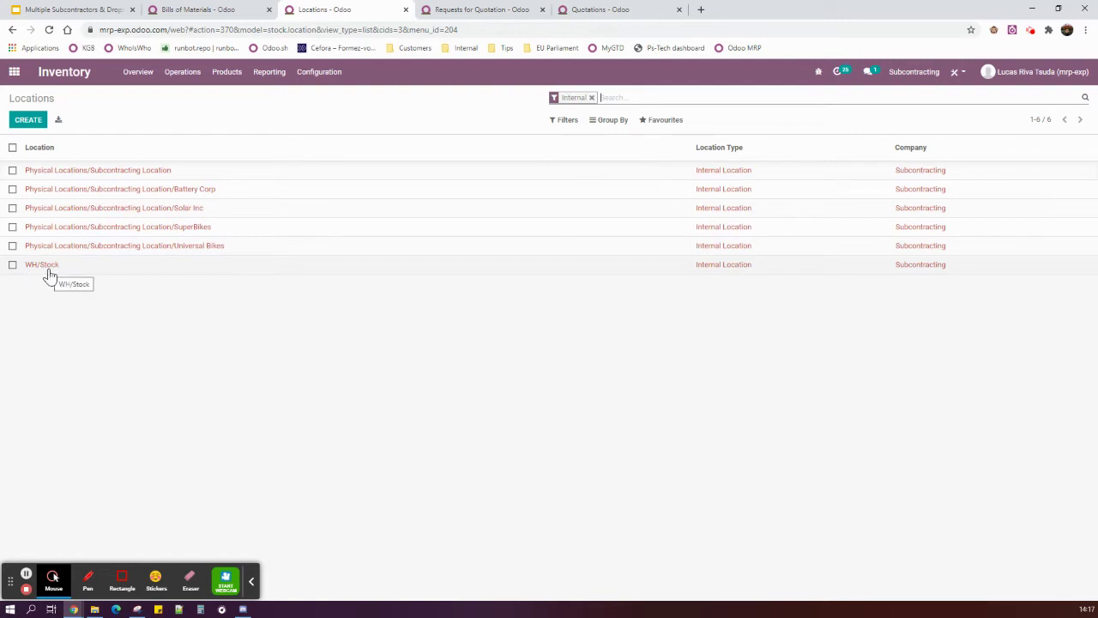
pyautogui.click(109, 8)
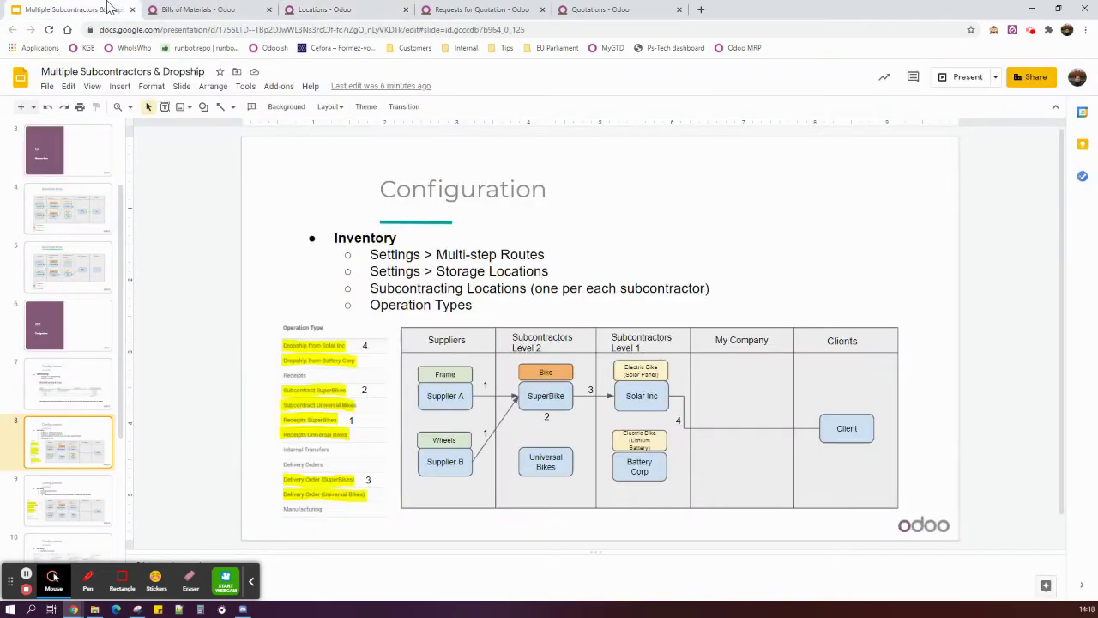
pyautogui.click(314, 10)
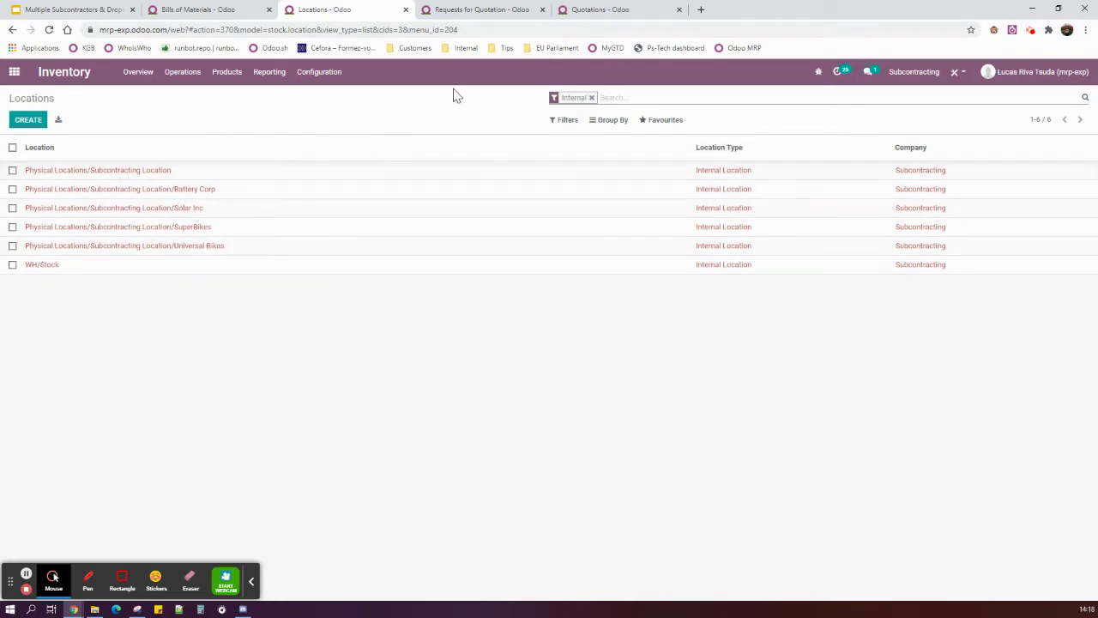
# Open the supplier Battery Corp in Purchase and check the subcontractor location in its sales and purchase details.
pyautogui.click(479, 11)
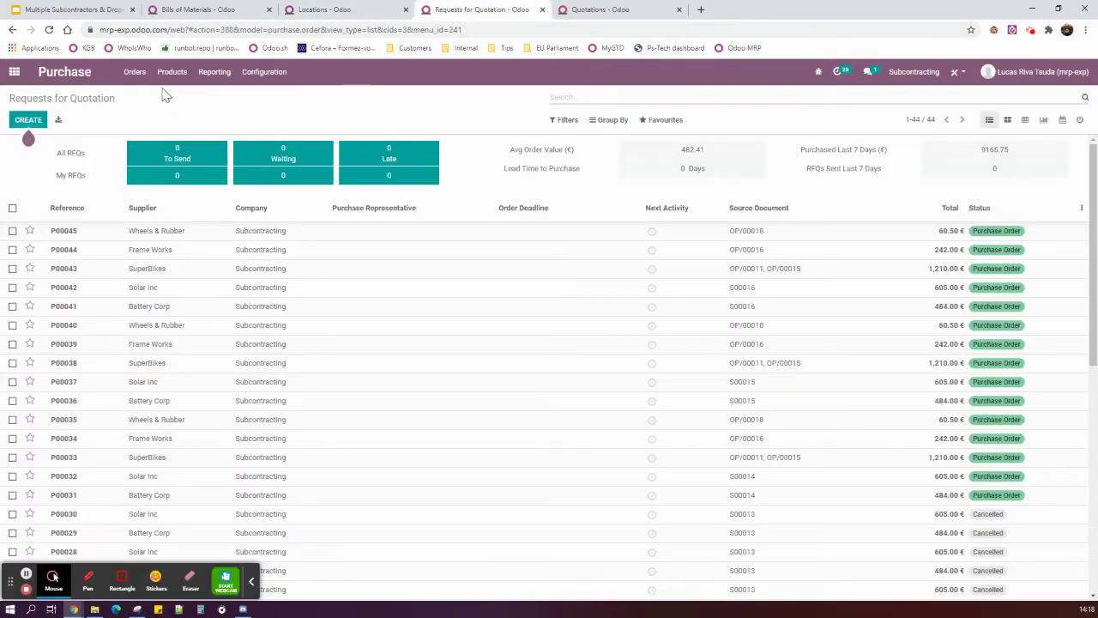
pyautogui.click(137, 72)
pyautogui.click(145, 125)
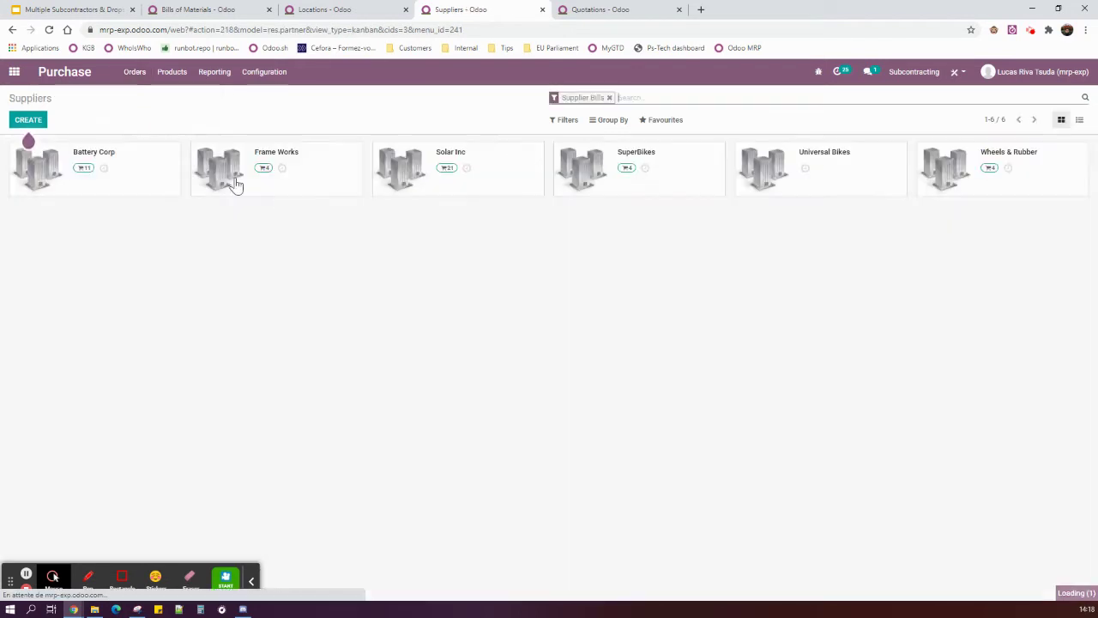
pyautogui.click(137, 187)
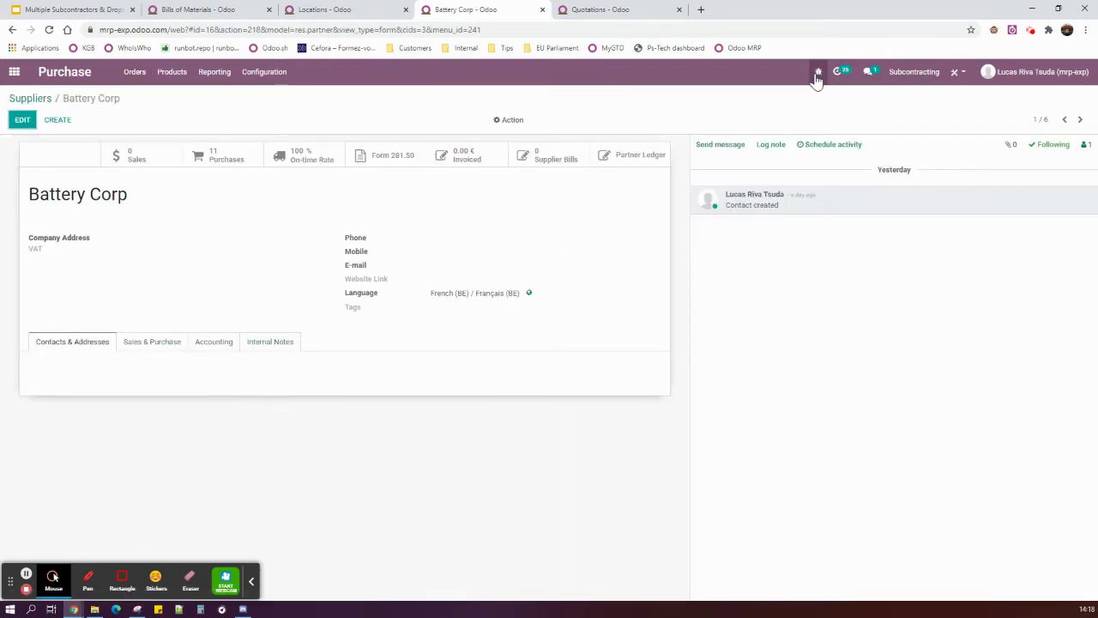
pyautogui.click(159, 348)
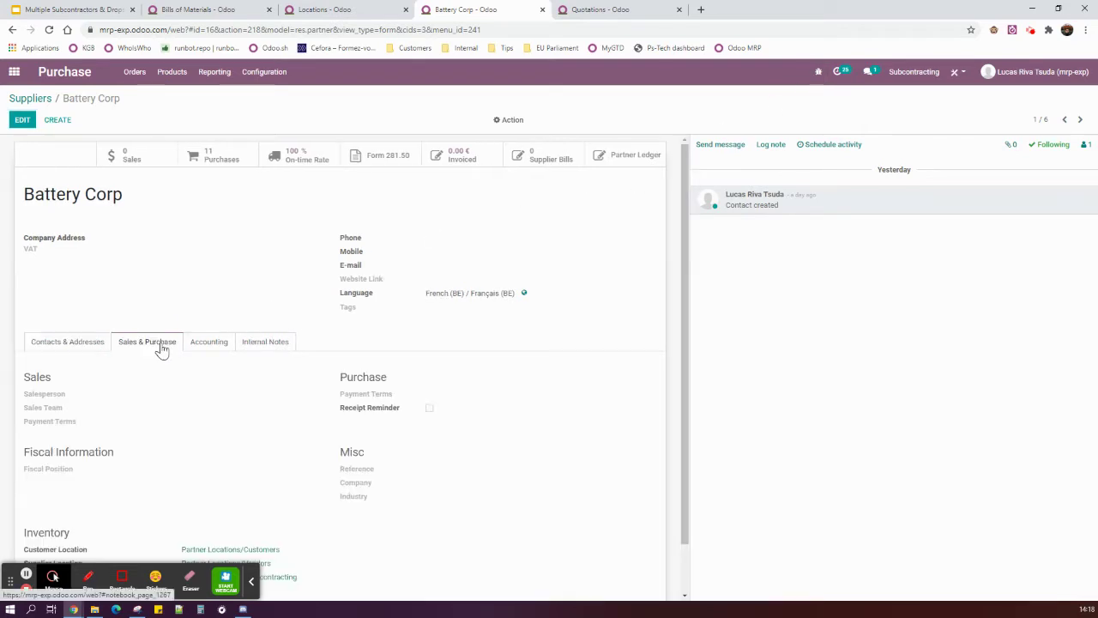
pyautogui.scroll(-1, 193, 397)
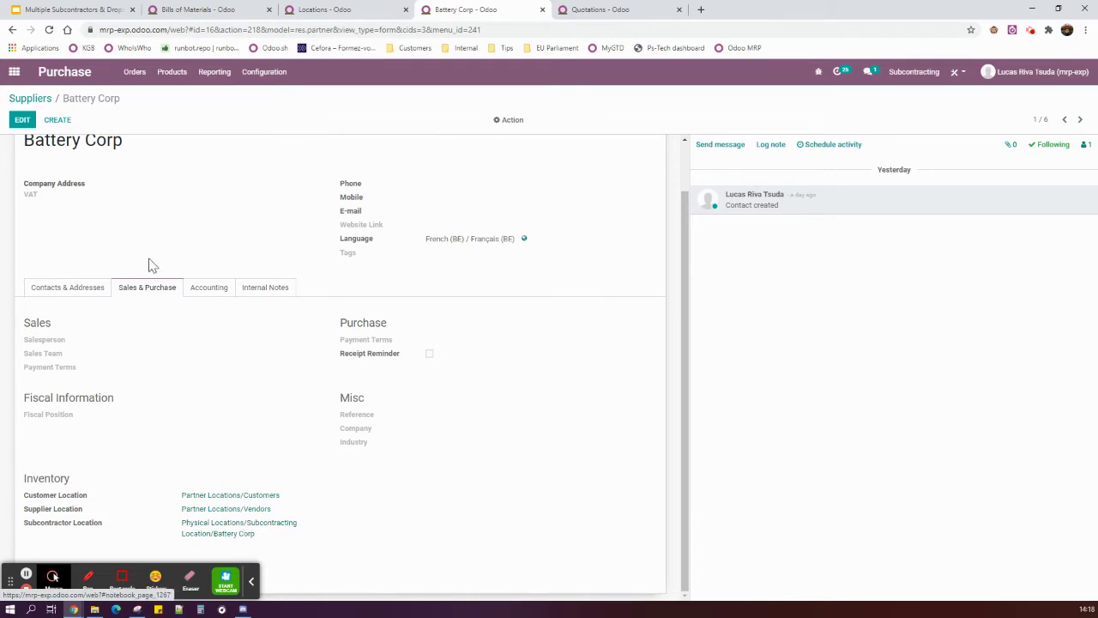
# Check the subcontractor locations of the suppliers Solar Inc and SuperBikes, and return to the suppliers list.
pyautogui.click(1081, 120)
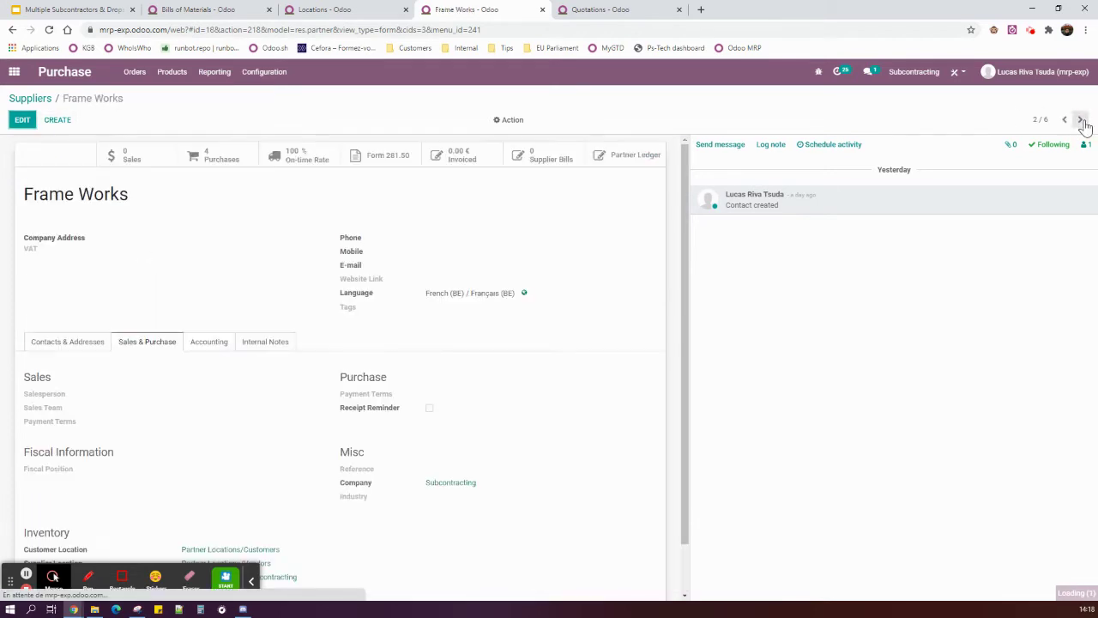
pyautogui.click(1081, 120)
pyautogui.scroll(-2, 249, 292)
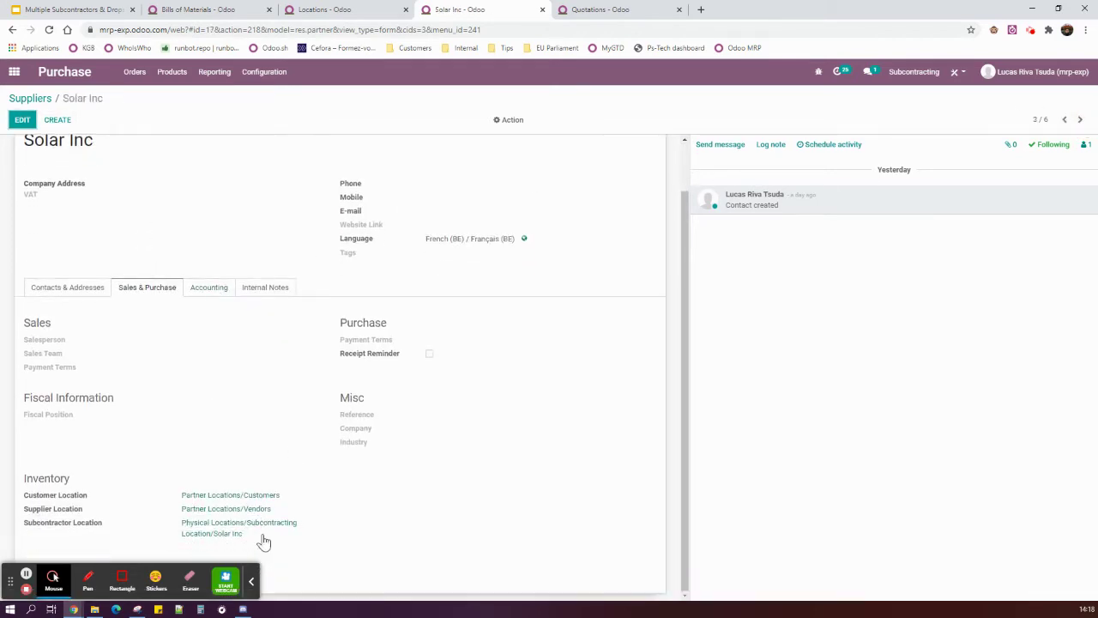
pyautogui.click(1081, 120)
pyautogui.scroll(-2, 266, 511)
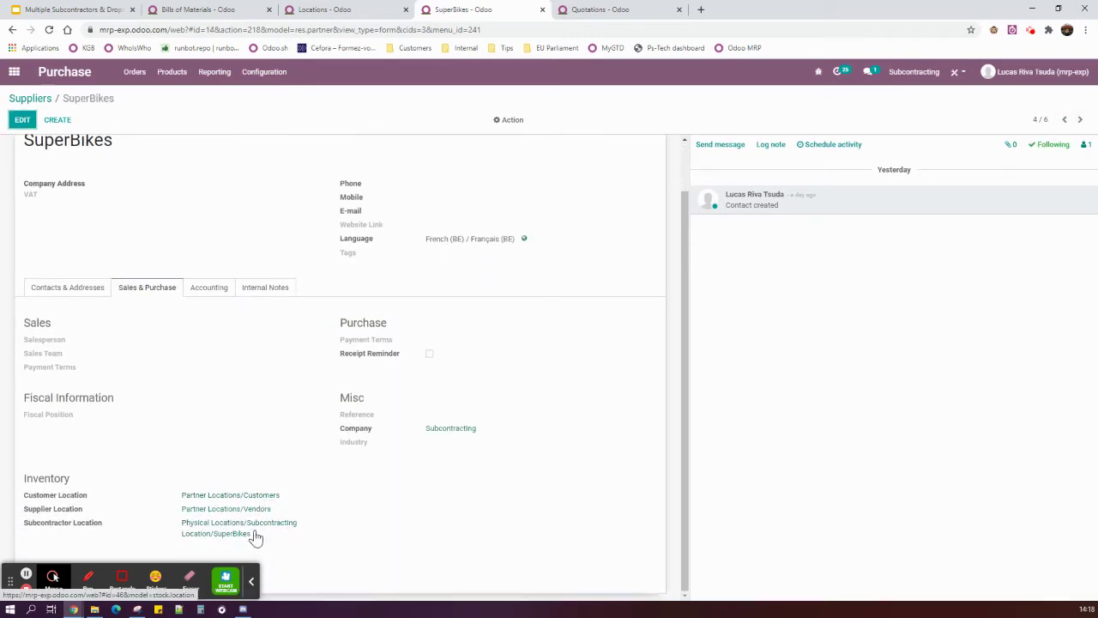
pyautogui.click(30, 98)
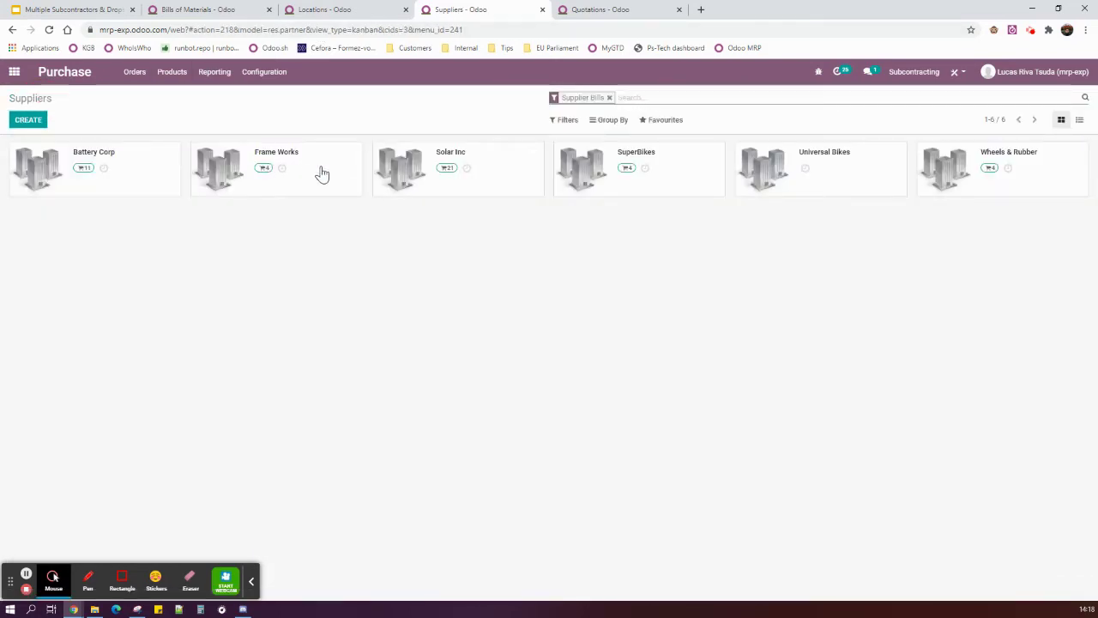
# Check the subcontractor location of the component supplier Frame Works against the suppliers shown on the Inventory configuration slide.
pyautogui.click(73, 9)
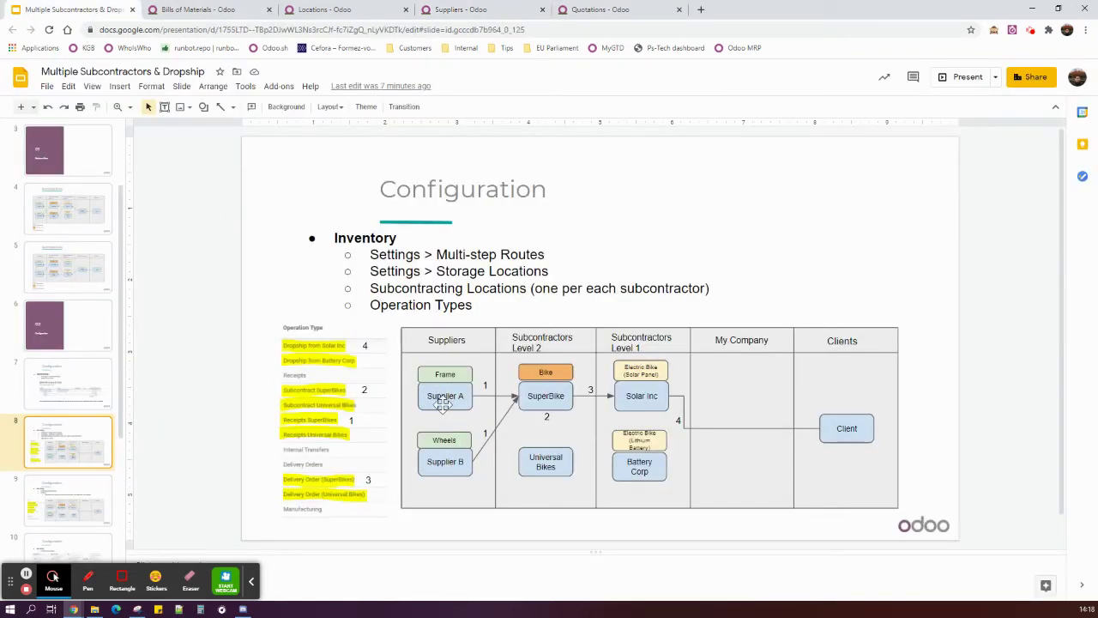
pyautogui.click(323, 9)
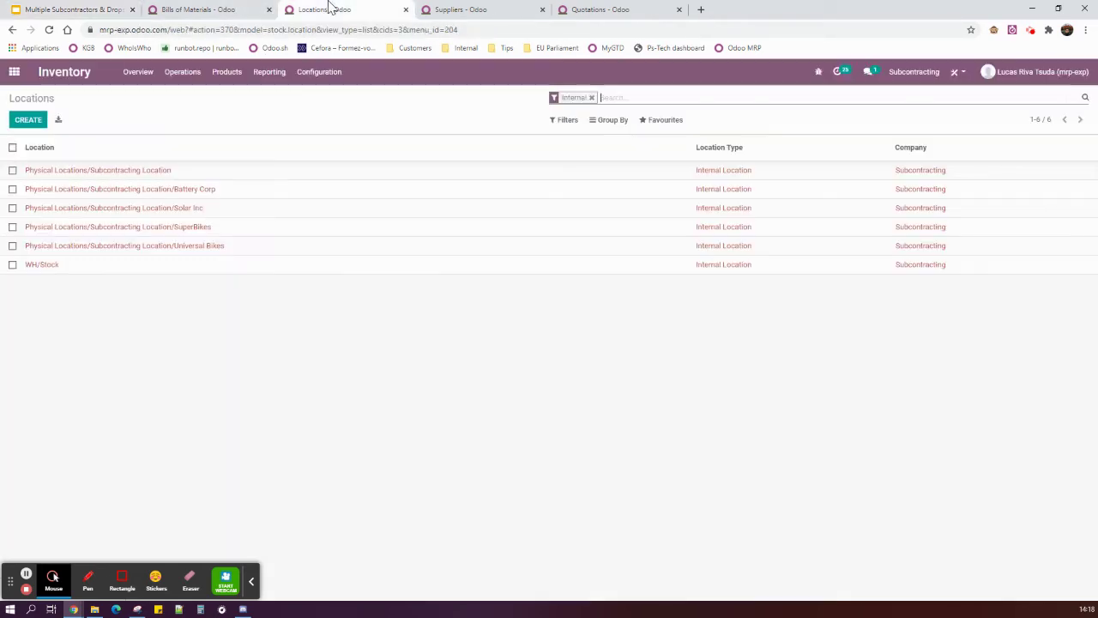
pyautogui.click(453, 9)
pyautogui.click(330, 173)
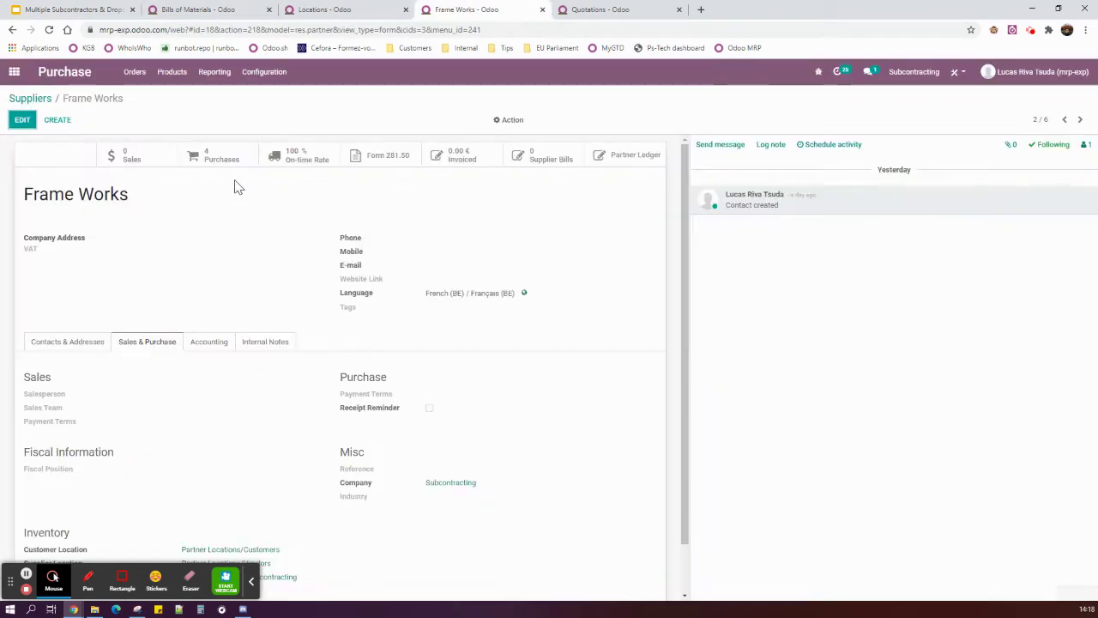
pyautogui.scroll(-1, 274, 525)
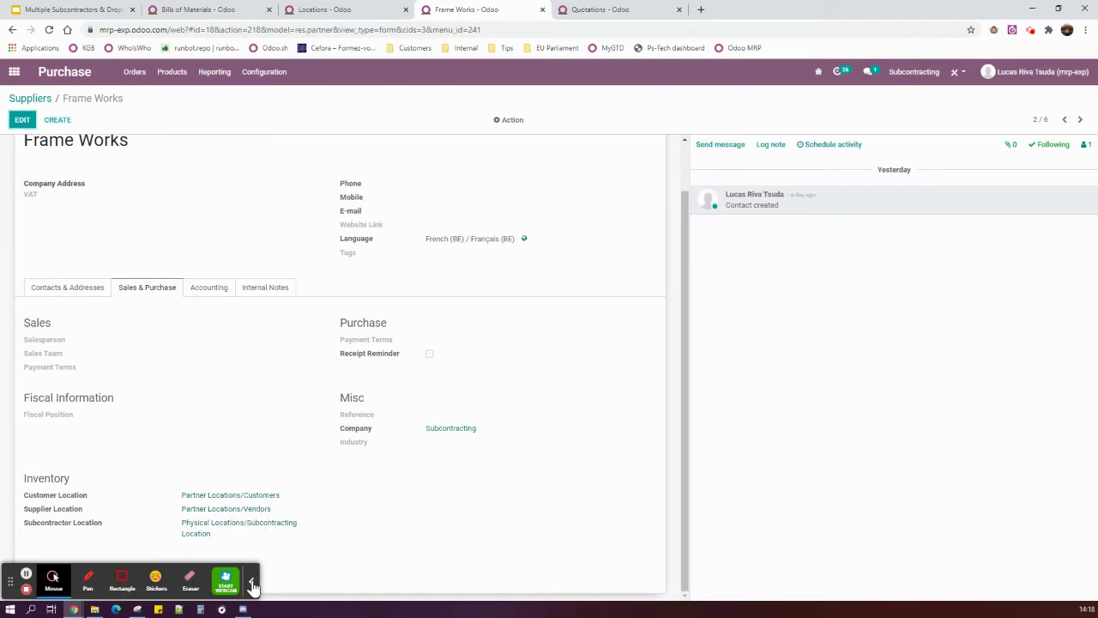
pyautogui.click(73, 10)
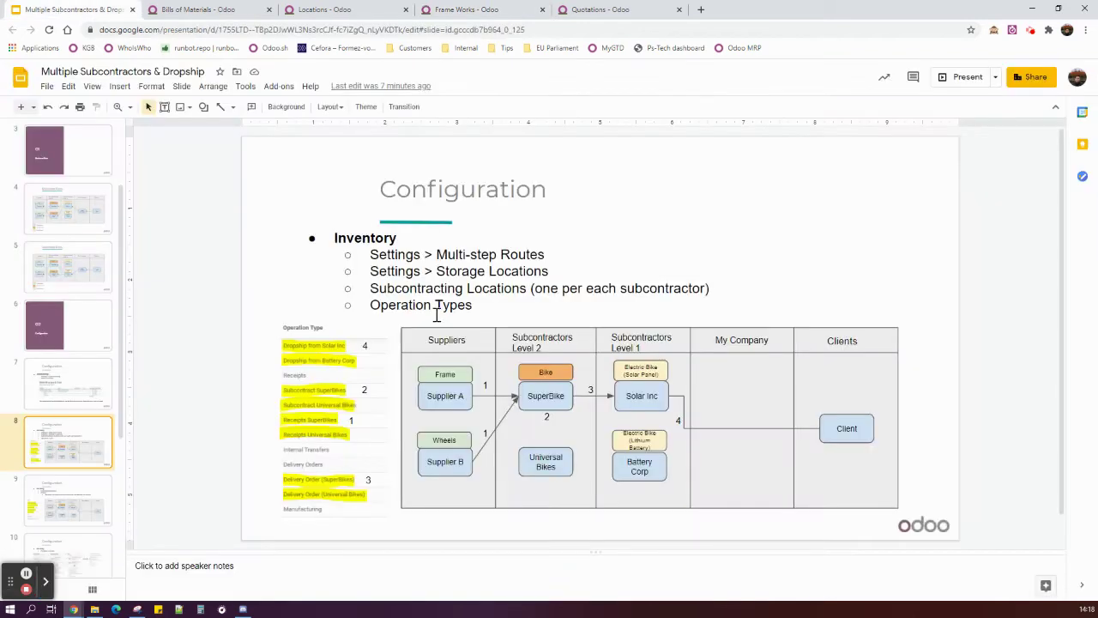
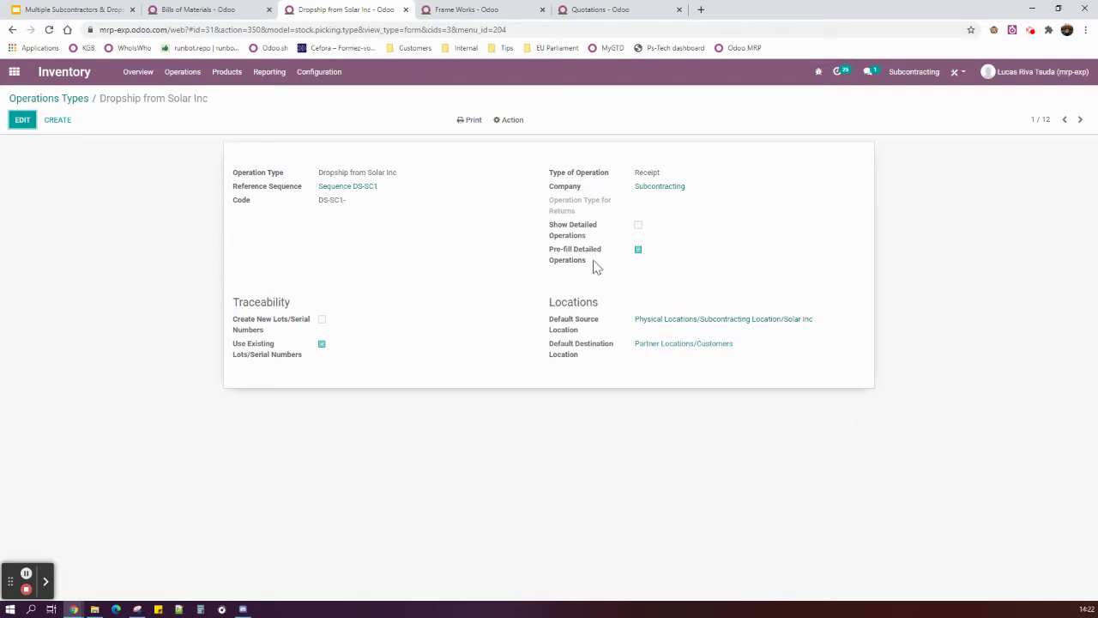
# Return to the operation types list, then compare the Replenishment Rules and Routes slide with the Business Flow slides in the presentation.
pyautogui.click(74, 99)
pyautogui.click(74, 9)
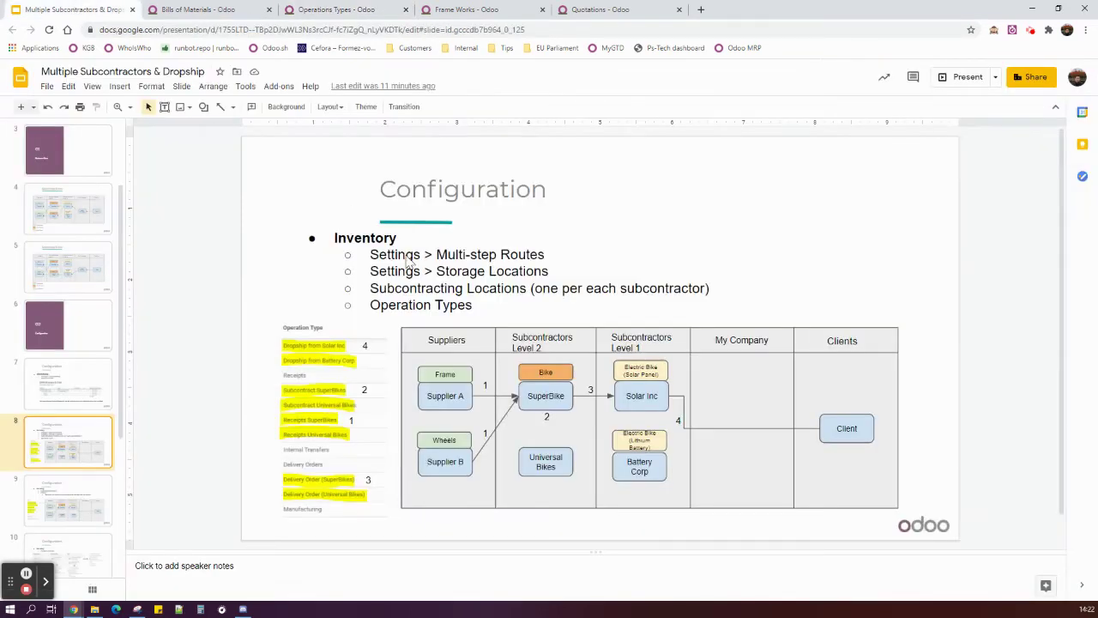
pyautogui.click(77, 495)
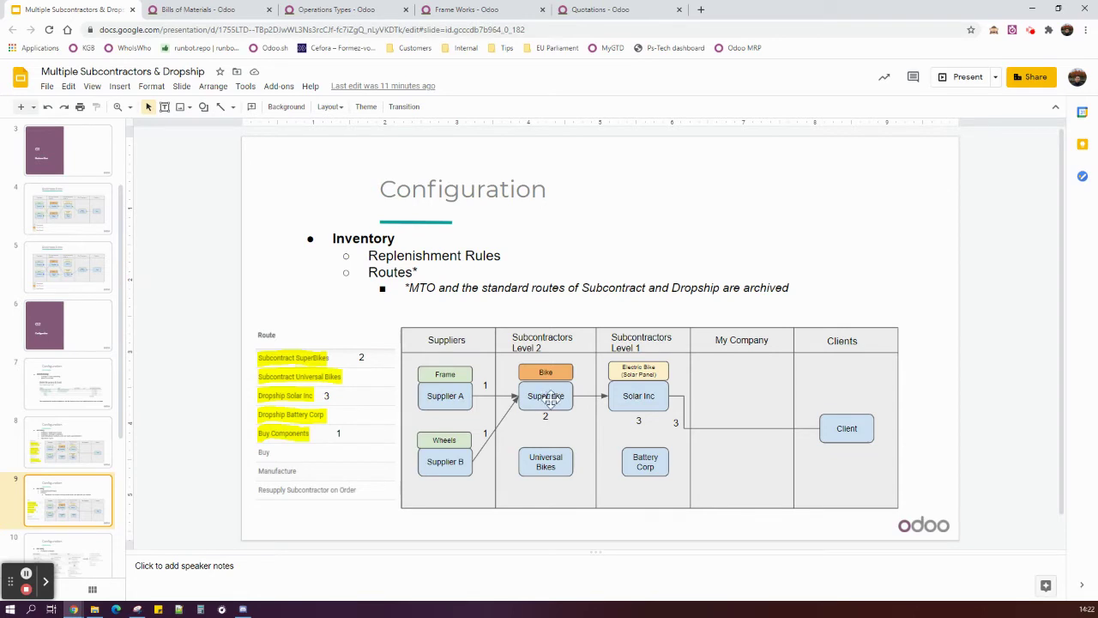
pyautogui.click(77, 446)
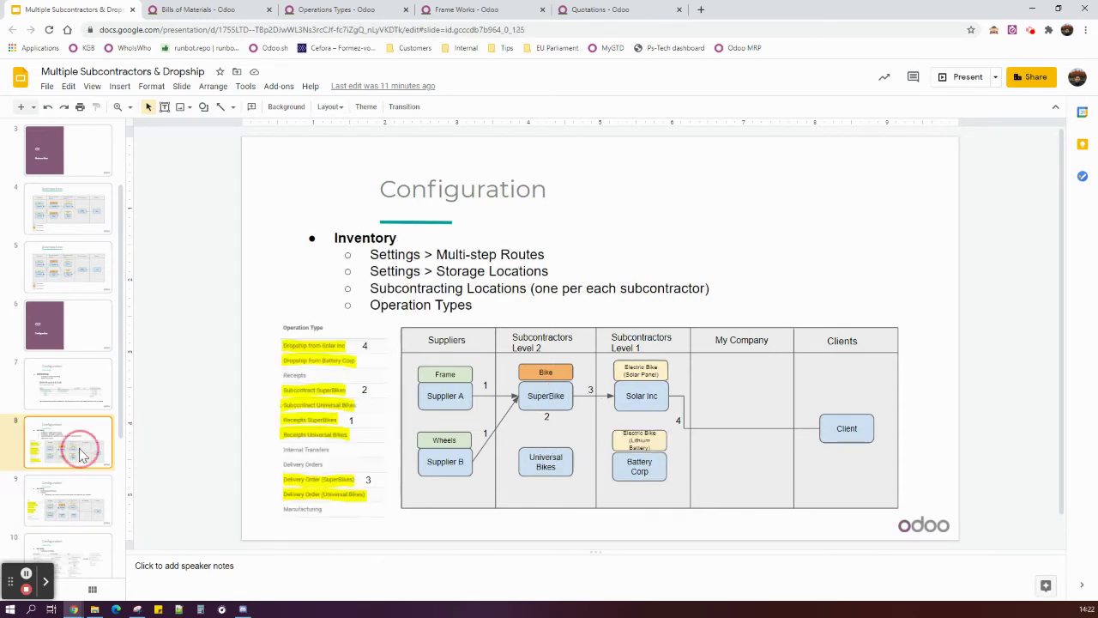
pyautogui.click(76, 283)
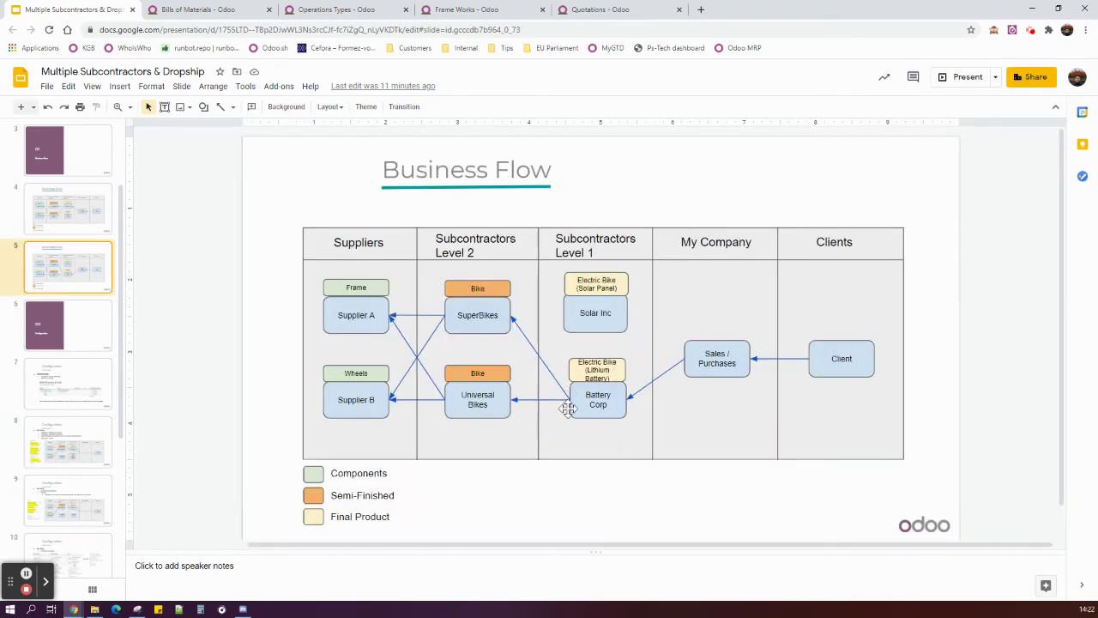
pyautogui.click(75, 233)
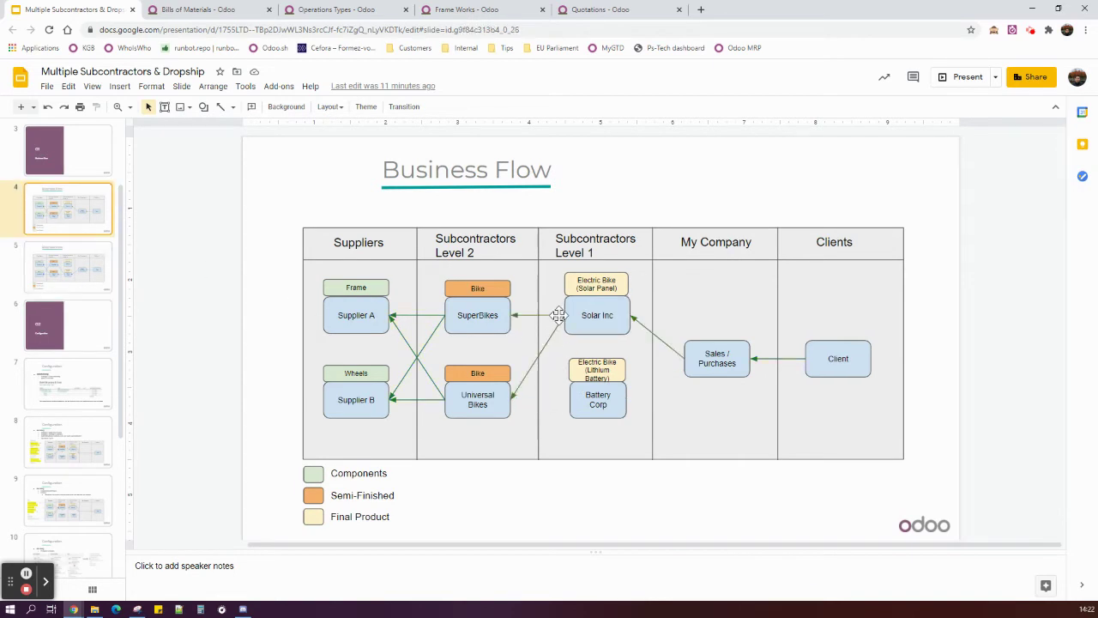
pyautogui.click(75, 515)
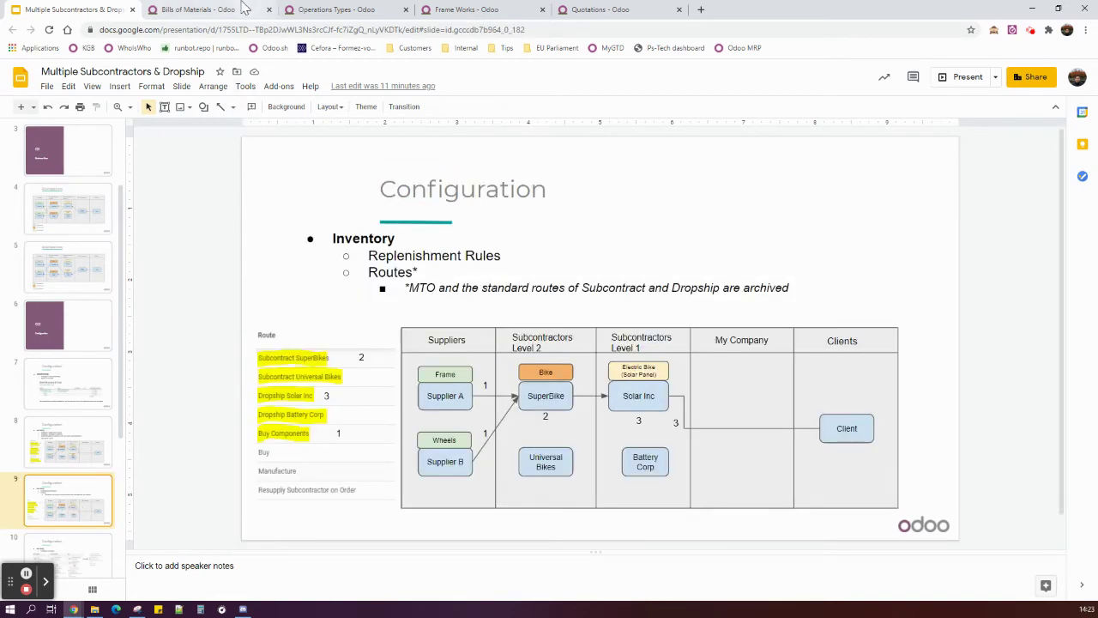
# Open the Inventory replenishment rules grouped by product and compare the Bike (Without Battery) rules with the Configuration slide.
pyautogui.click(309, 9)
pyautogui.click(182, 72)
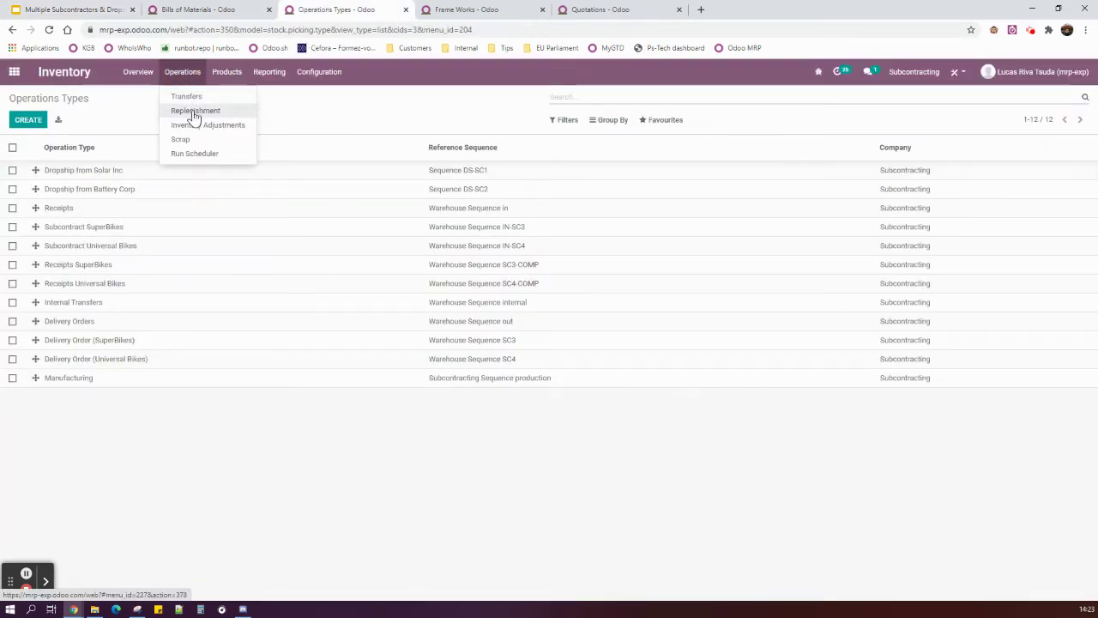
pyautogui.click(193, 110)
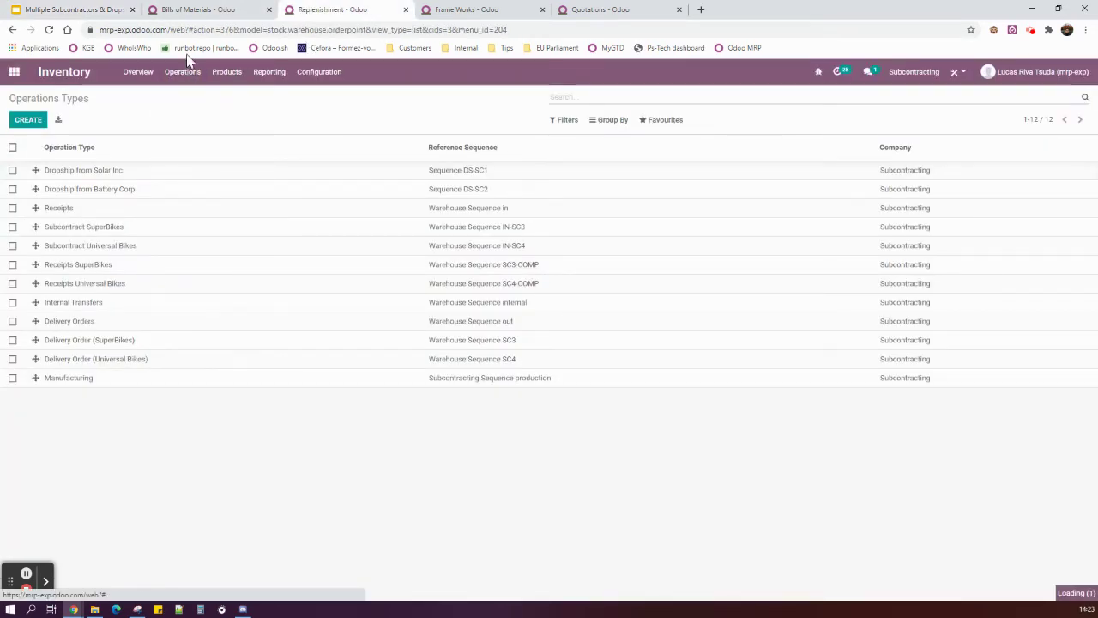
pyautogui.click(607, 120)
pyautogui.click(616, 151)
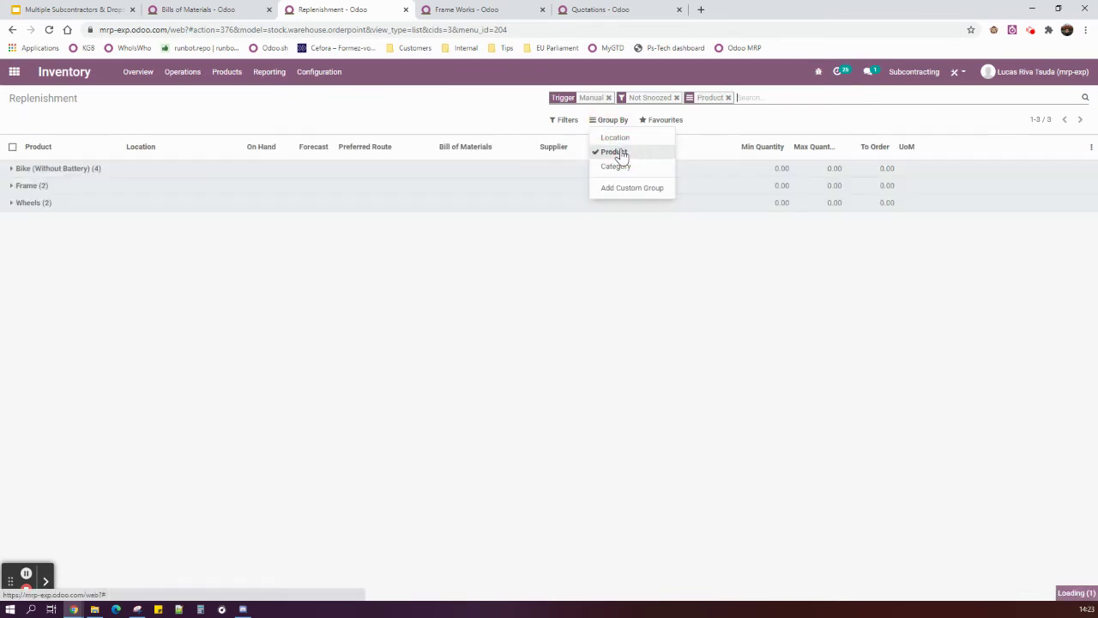
pyautogui.click(252, 167)
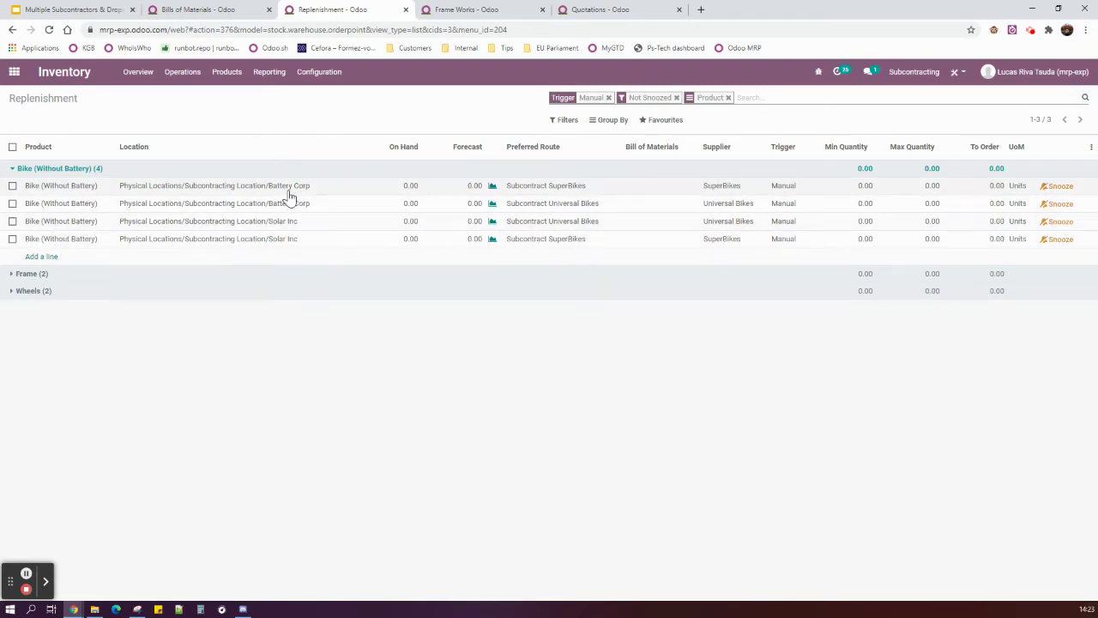
pyautogui.click(69, 8)
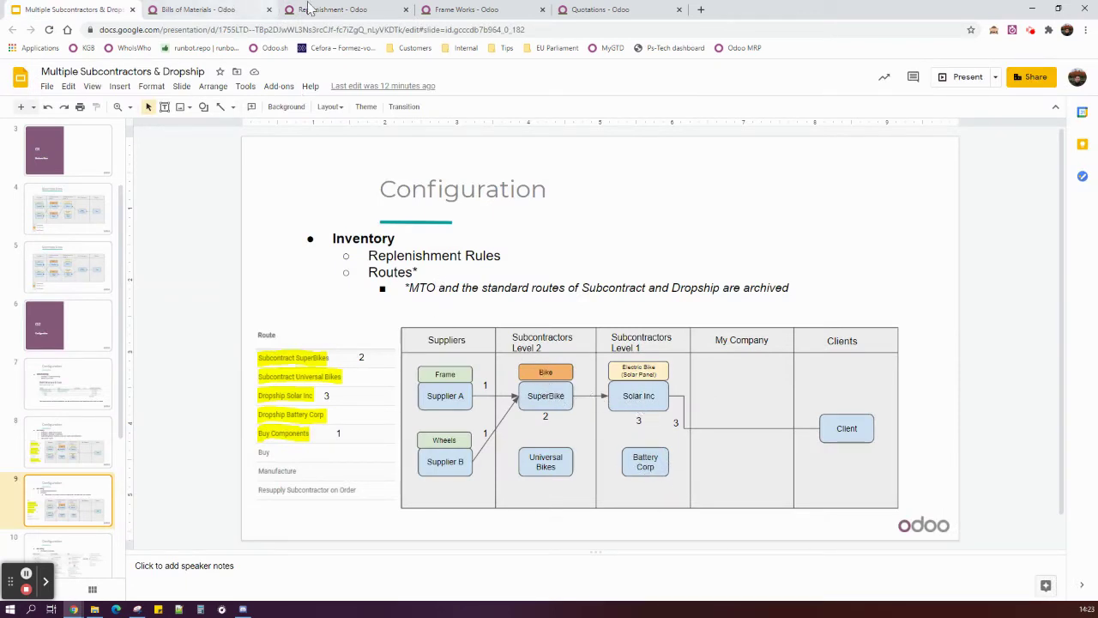
pyautogui.click(333, 10)
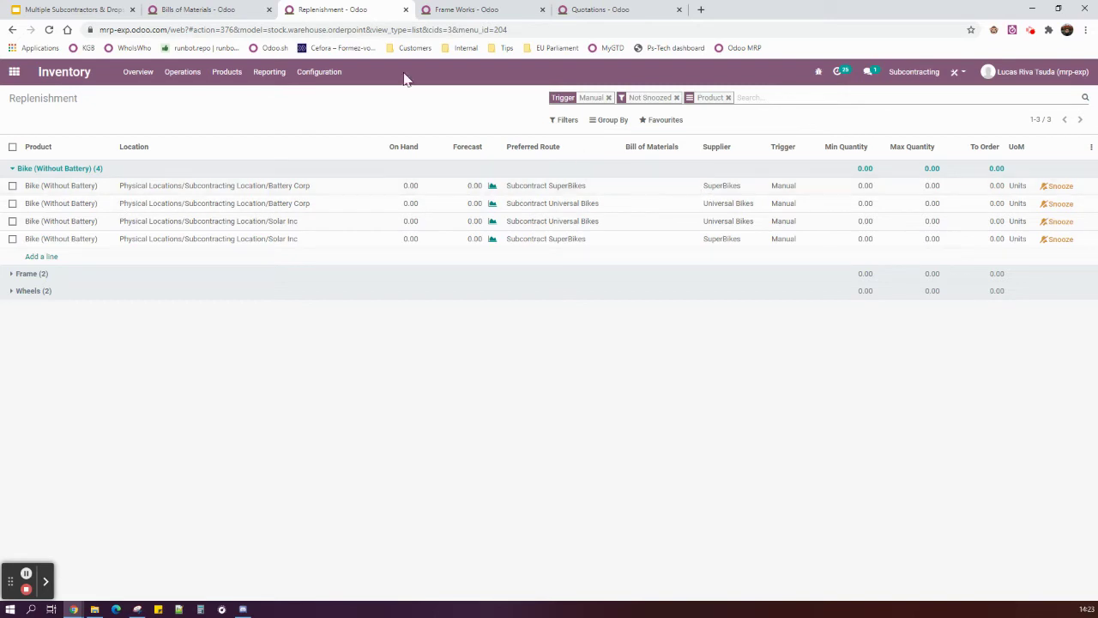
# Expand the Frame and Wheels replenishment rules and check their locations and preferred routes against the Configuration slide.
pyautogui.click(339, 275)
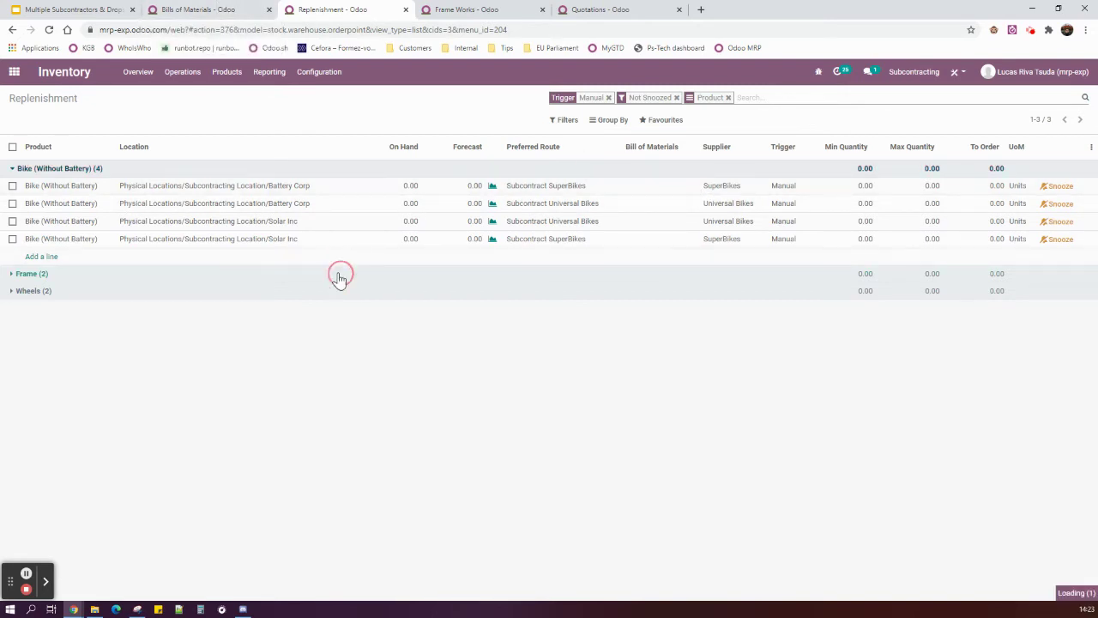
pyautogui.click(343, 346)
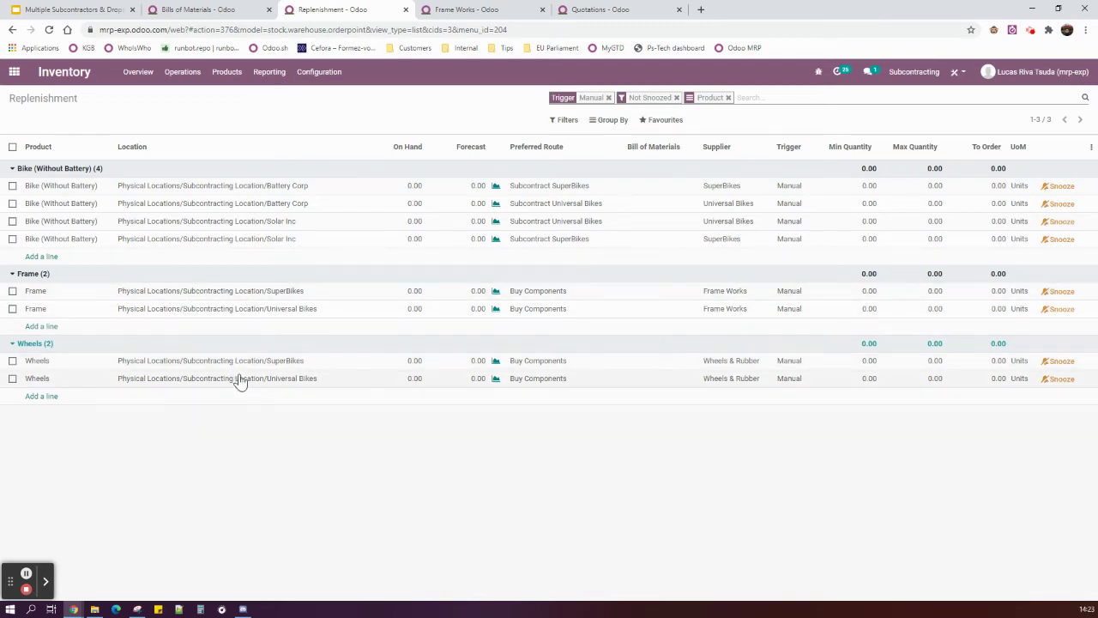
pyautogui.click(92, 9)
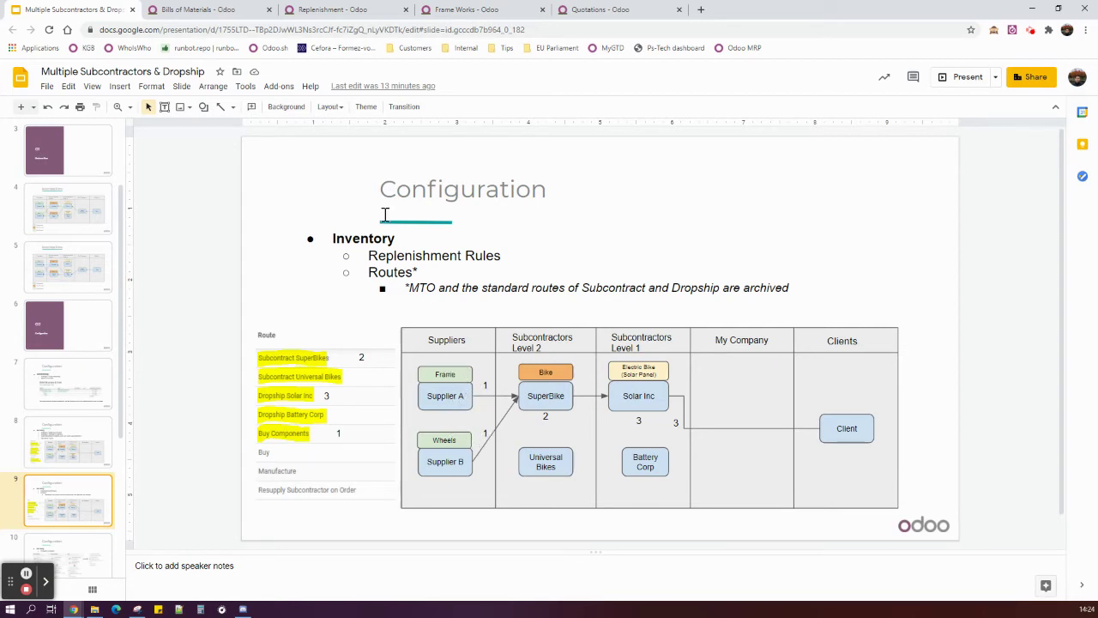
# Open the Buy Components route from the Inventory routes list in Odoo.
pyautogui.click(305, 9)
pyautogui.click(318, 72)
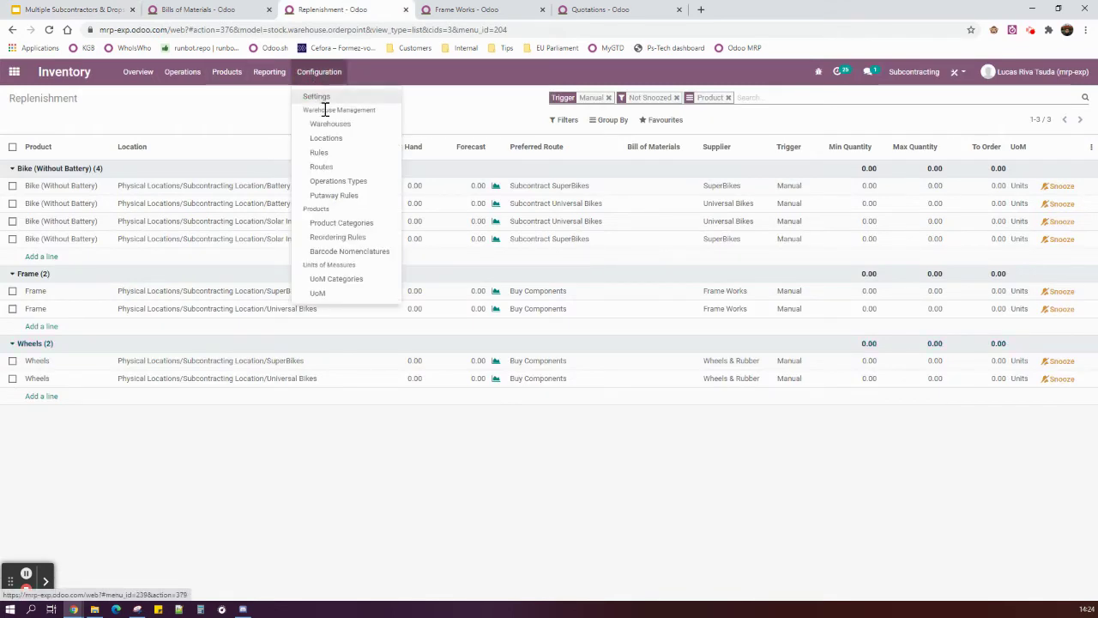
pyautogui.click(343, 154)
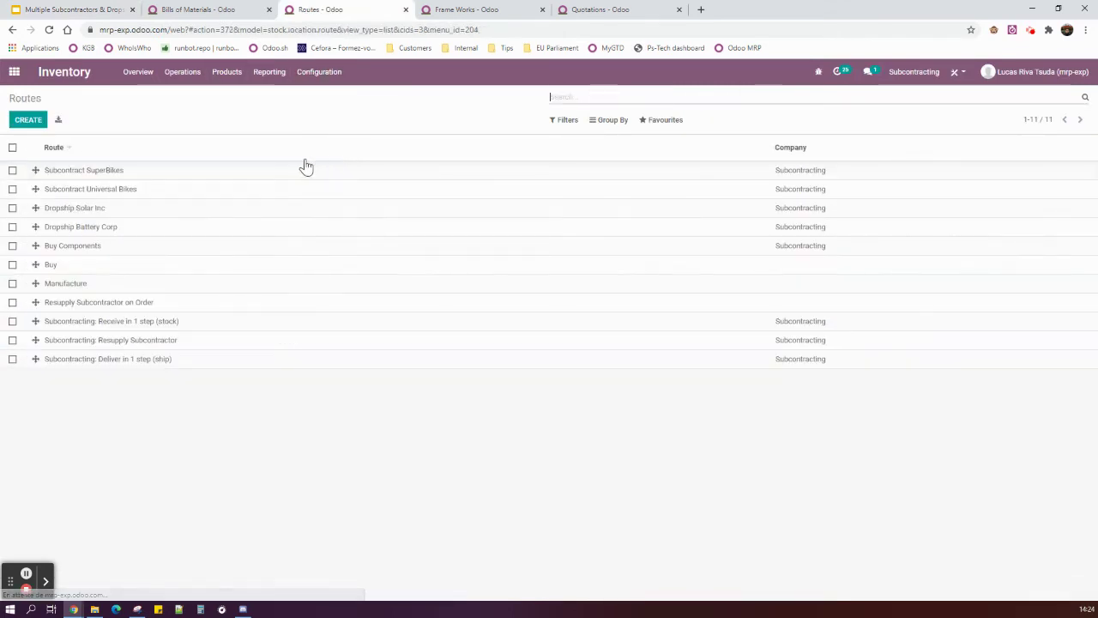
pyautogui.click(169, 251)
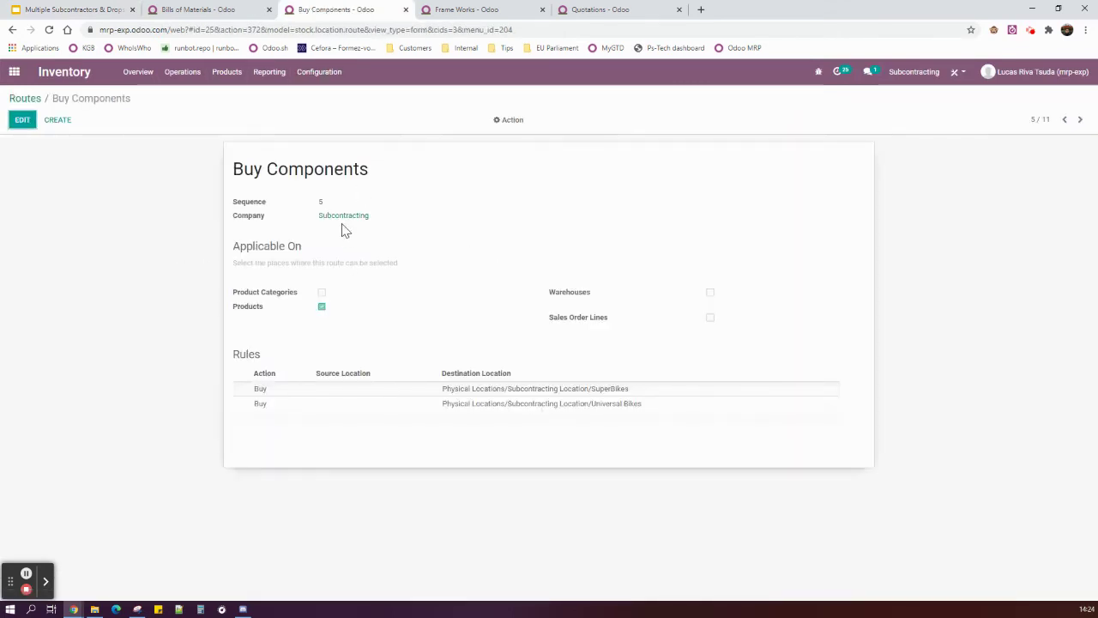
# Examine the SuperBikes and Universal Bikes buy rules of the Buy Components route and compare them with the Configuration slide.
pyautogui.click(422, 397)
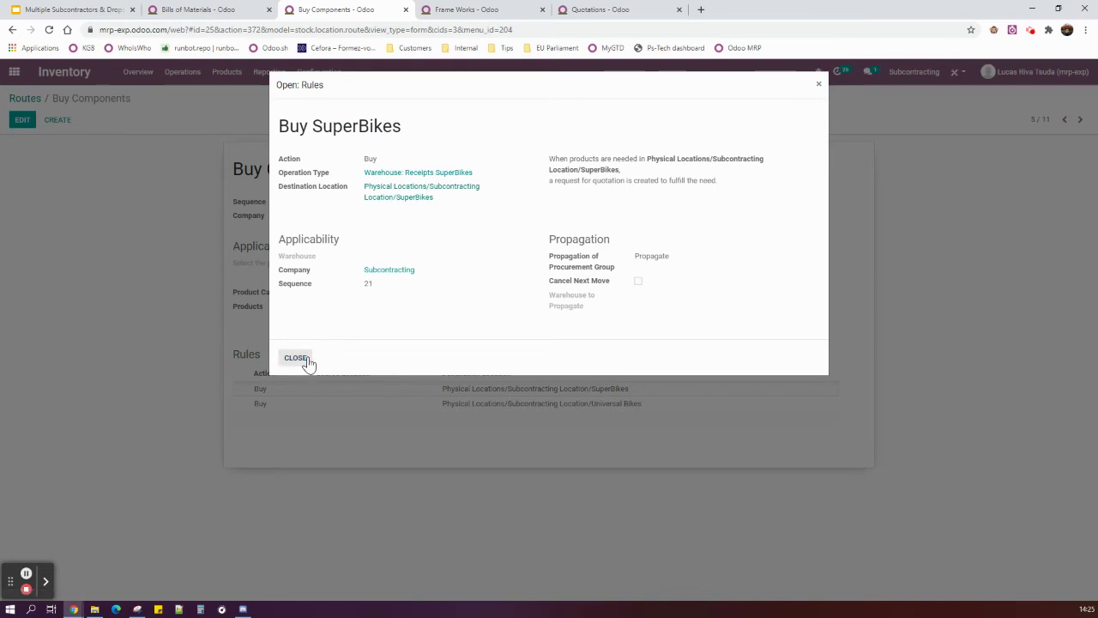
pyautogui.click(300, 359)
pyautogui.click(364, 407)
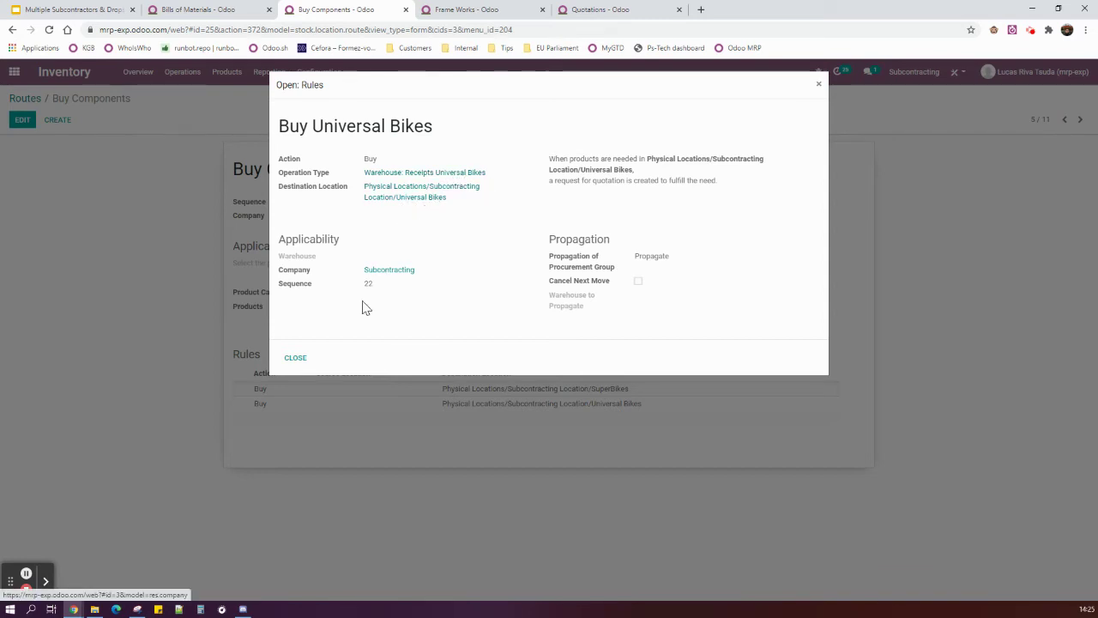
pyautogui.click(295, 358)
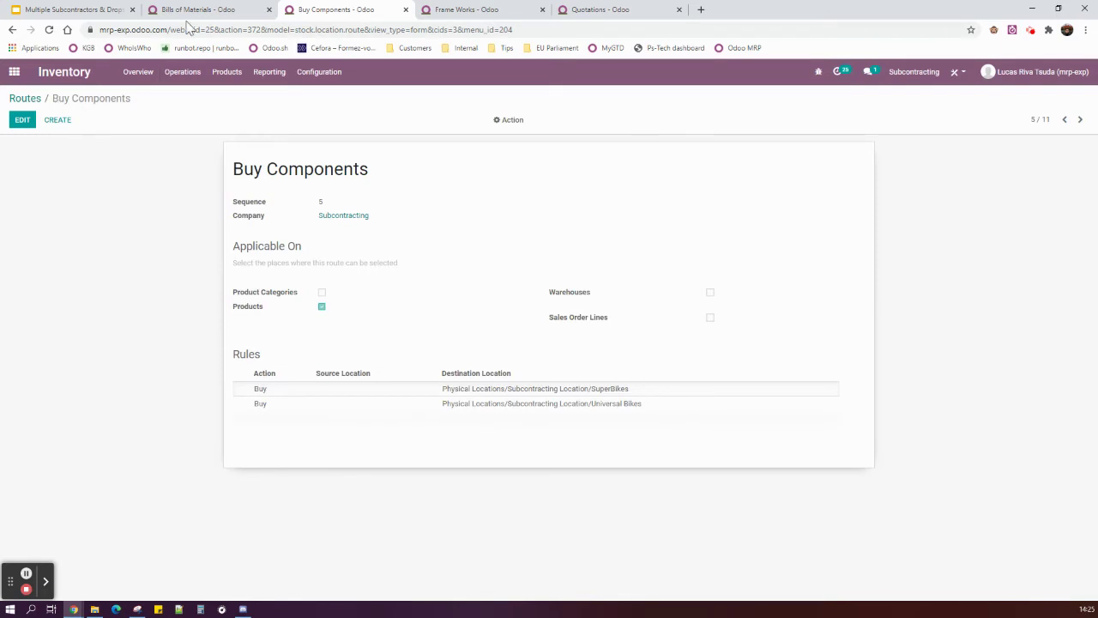
pyautogui.click(77, 9)
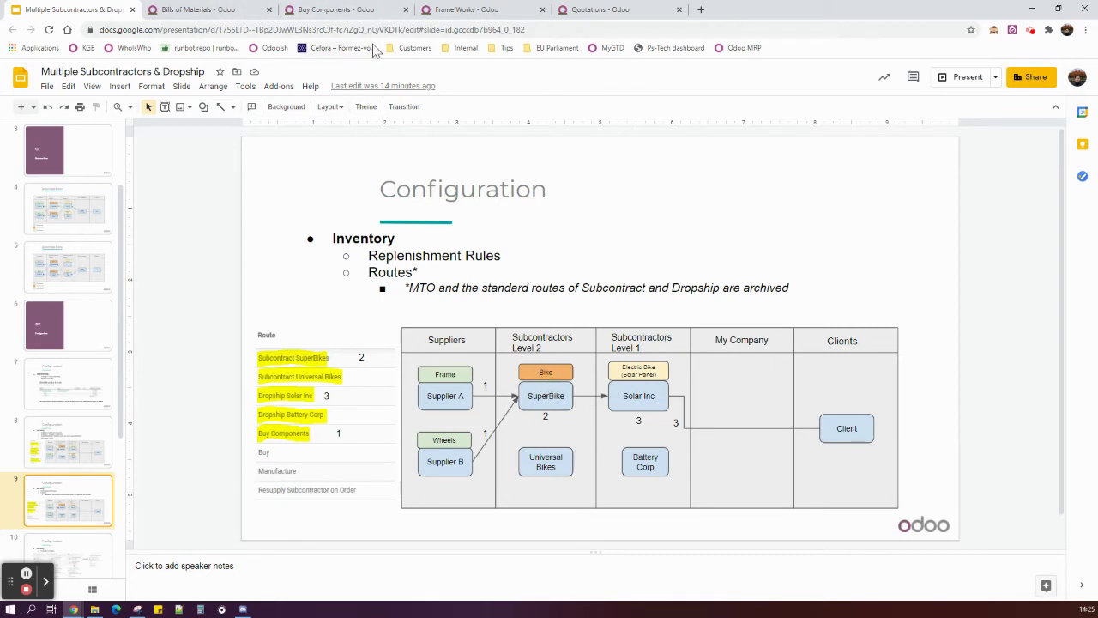
pyautogui.click(336, 10)
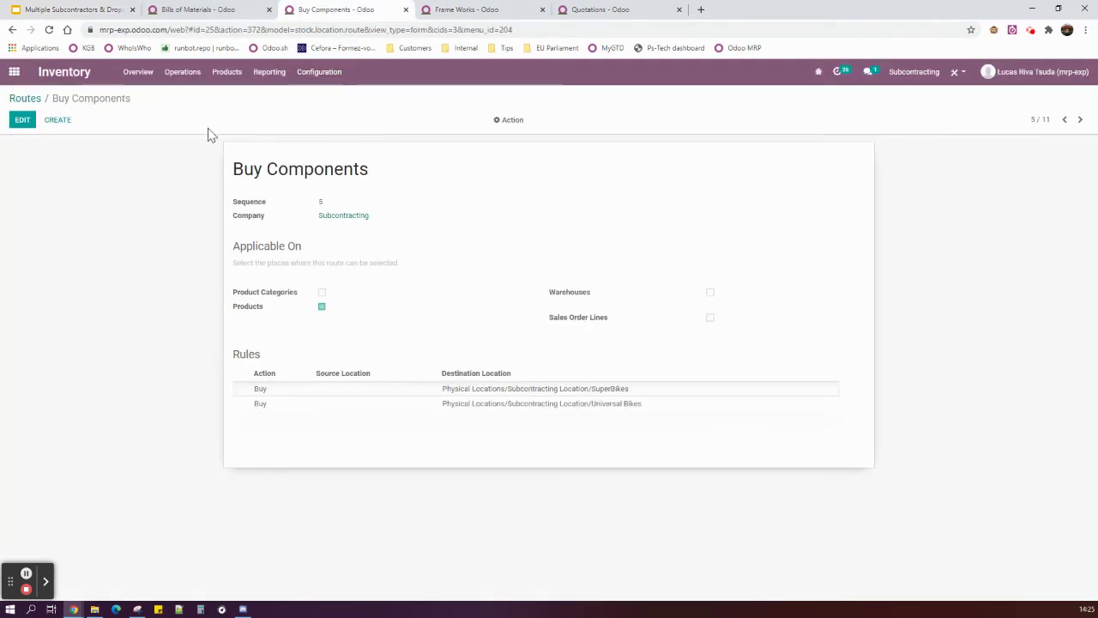
# Open the Subcontract SuperBikes route and examine its pull rules to Solar Inc and Battery Corp and its buy rule.
pyautogui.click(24, 98)
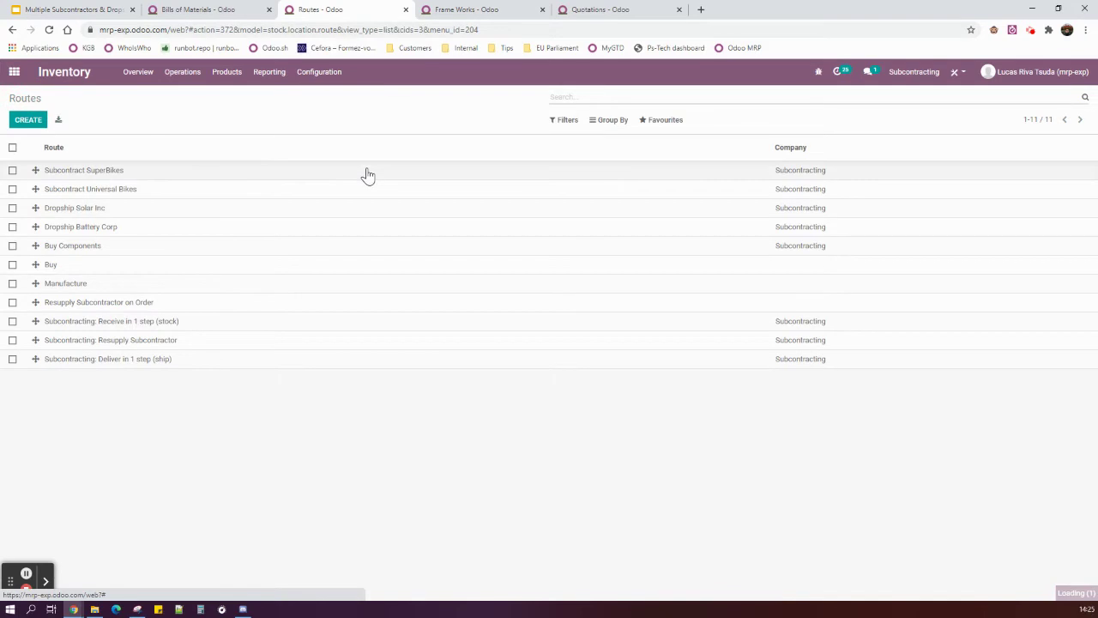
pyautogui.click(206, 174)
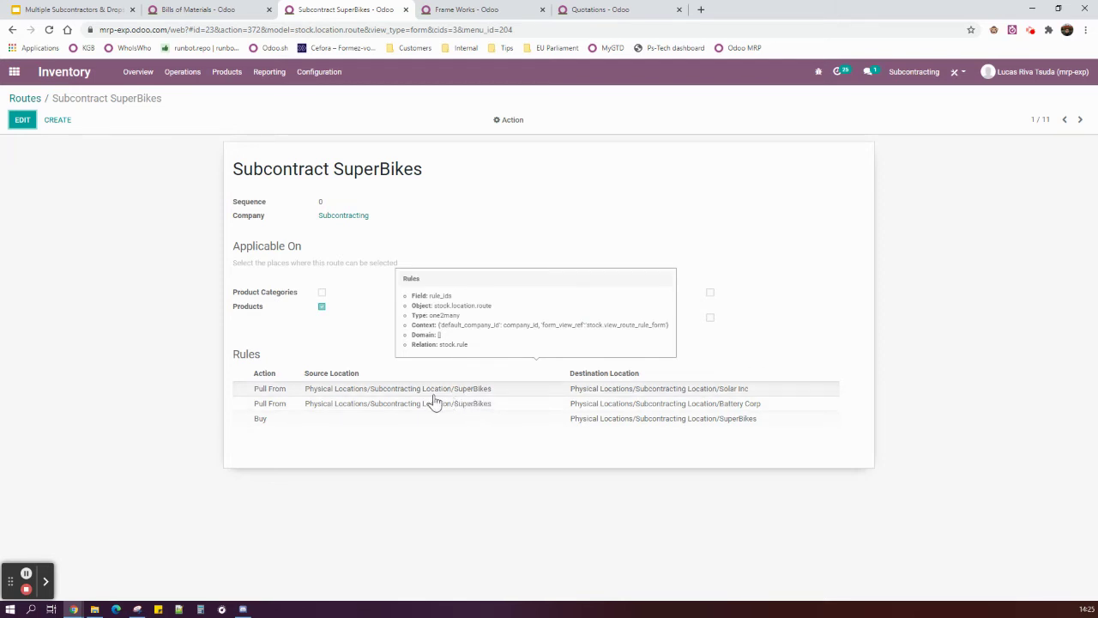
pyautogui.click(483, 391)
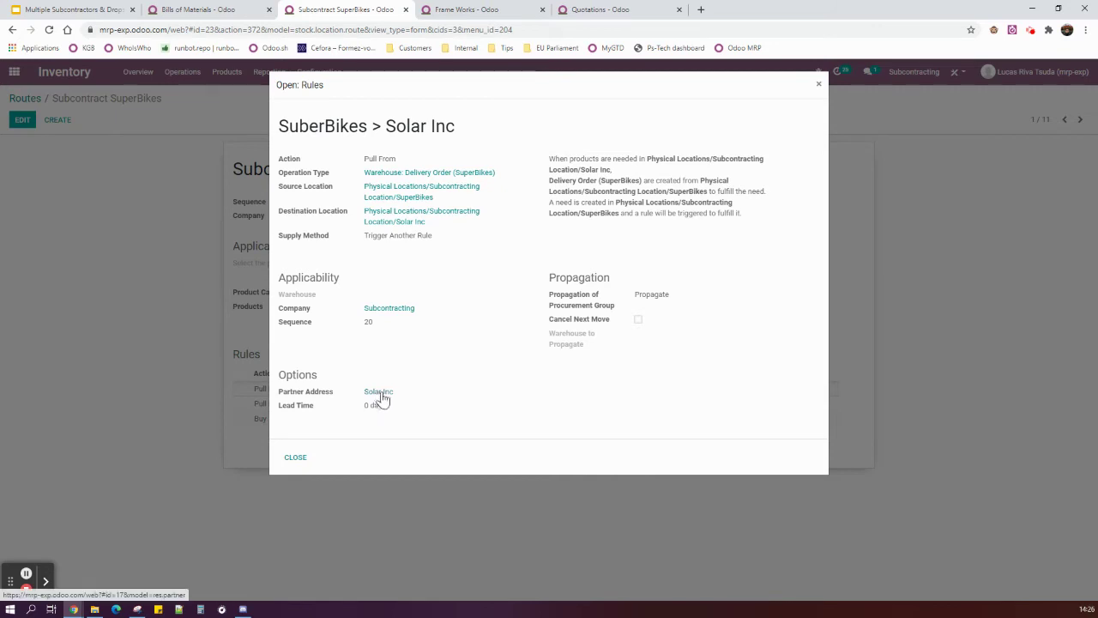
pyautogui.click(297, 459)
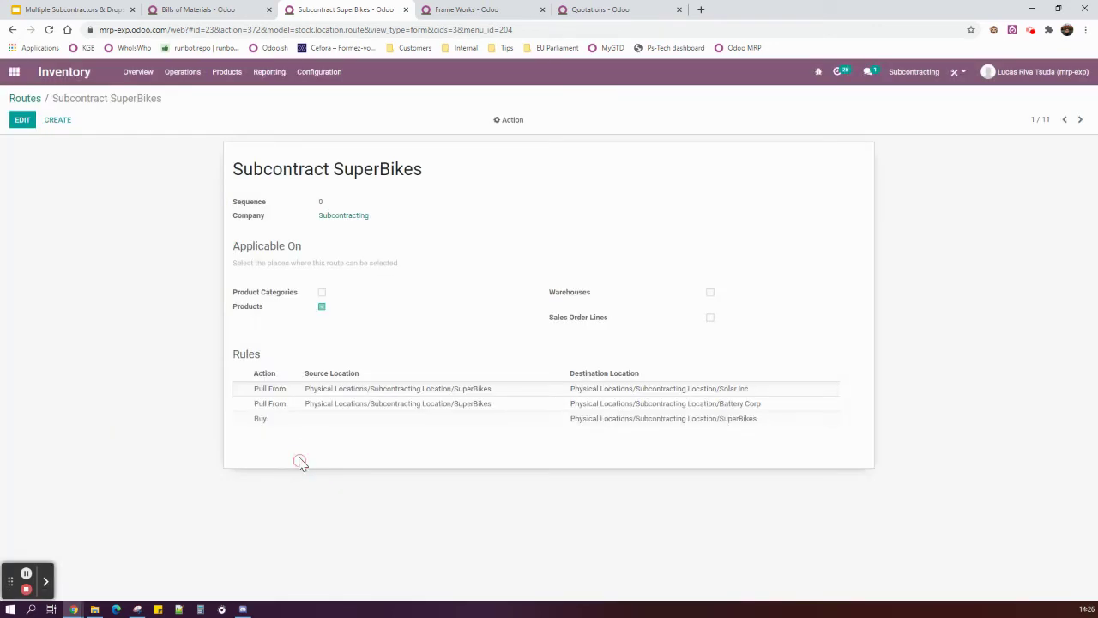
pyautogui.click(385, 408)
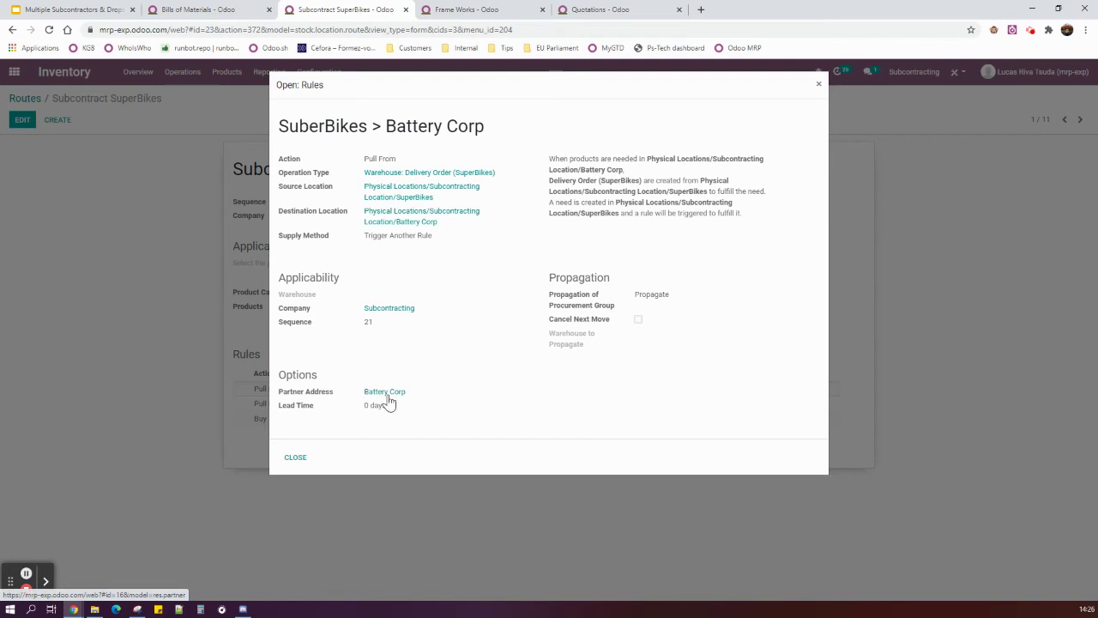
pyautogui.click(295, 457)
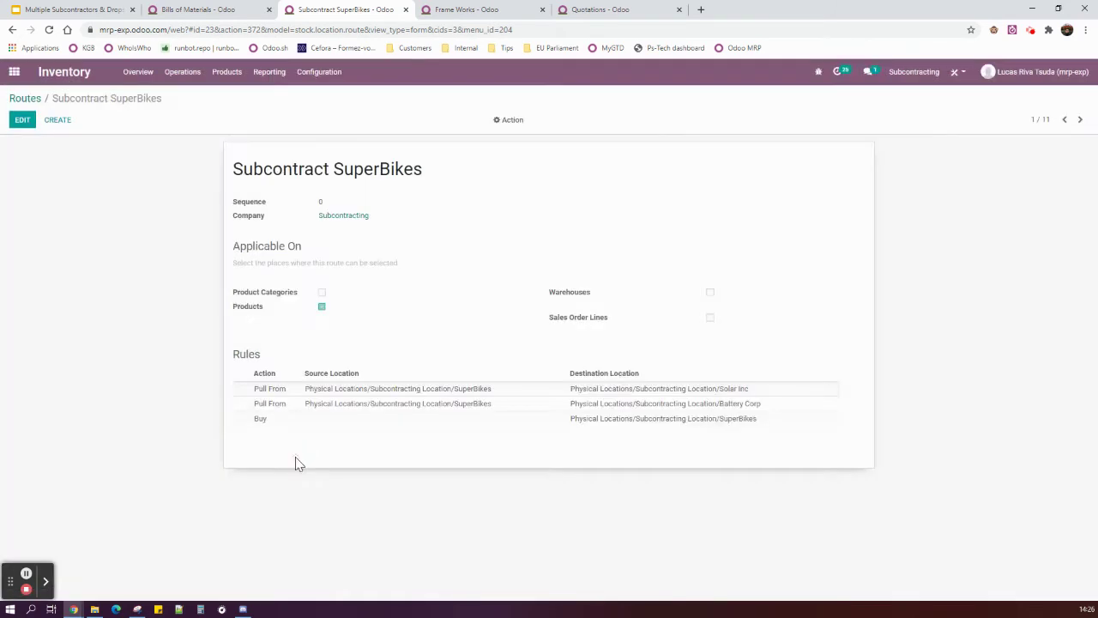
pyautogui.click(363, 420)
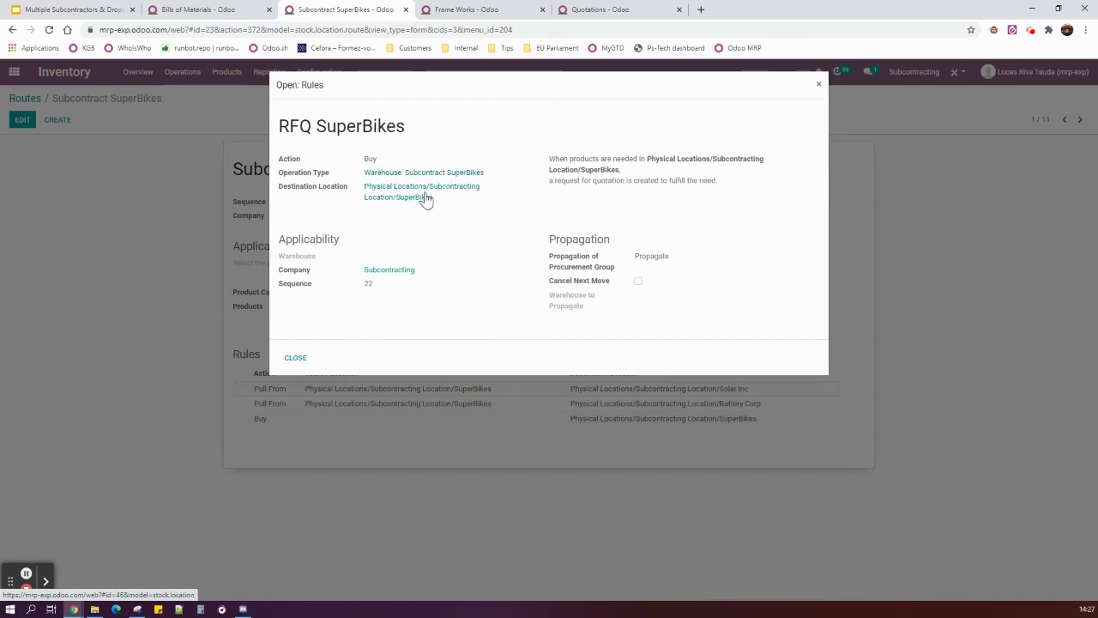
pyautogui.click(295, 360)
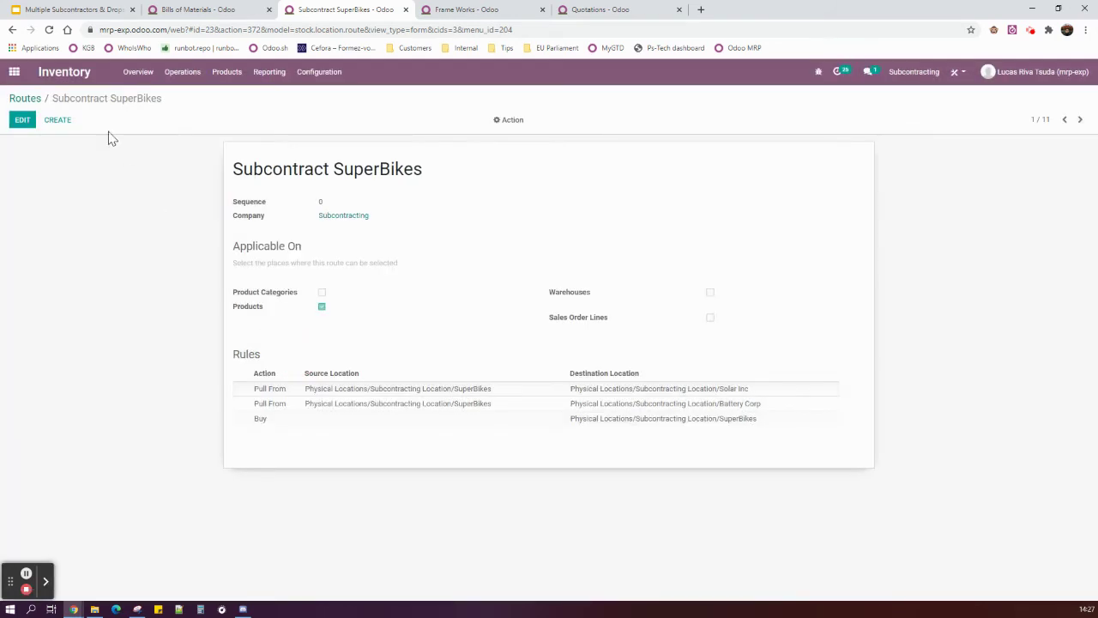
# Open the Subcontract Universal Bikes route and review the source and destination locations of its rules.
pyautogui.click(25, 99)
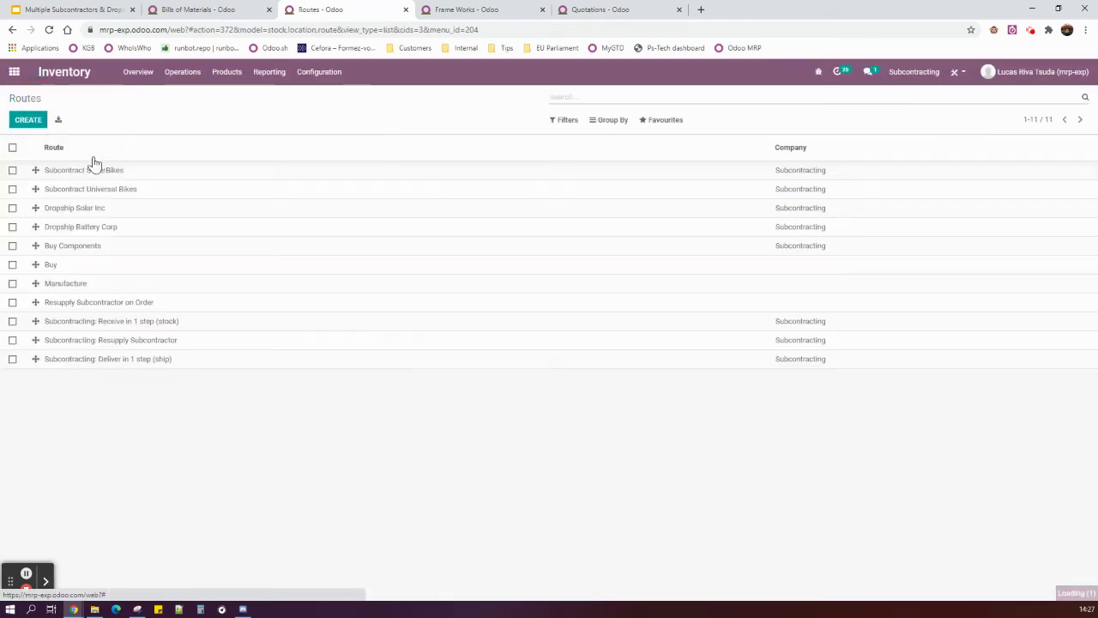
pyautogui.click(153, 193)
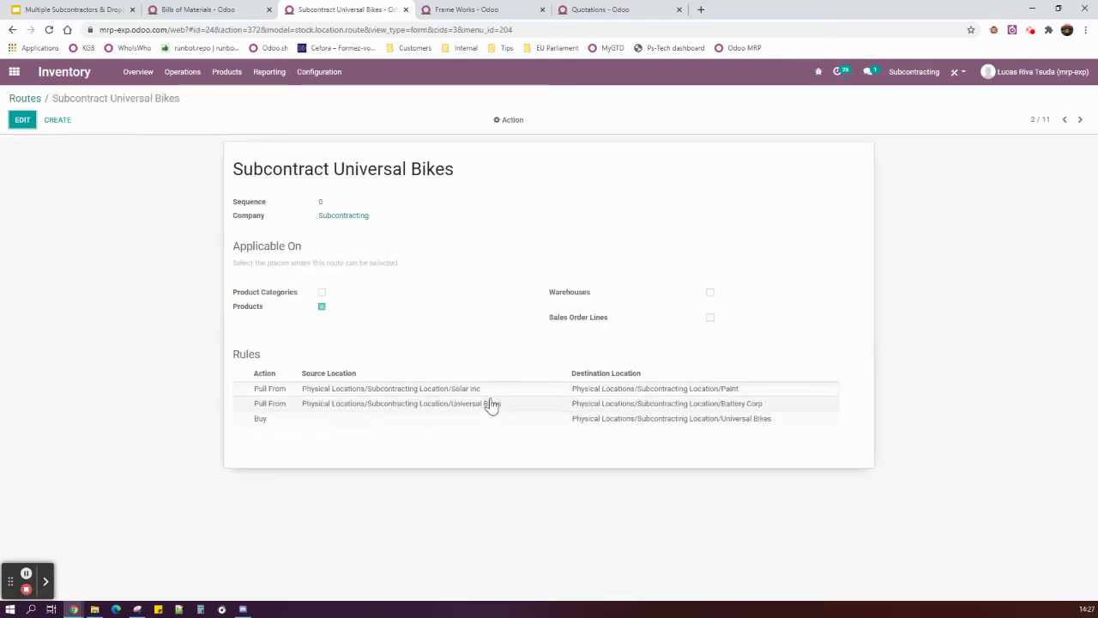
pyautogui.moveTo(492, 392)
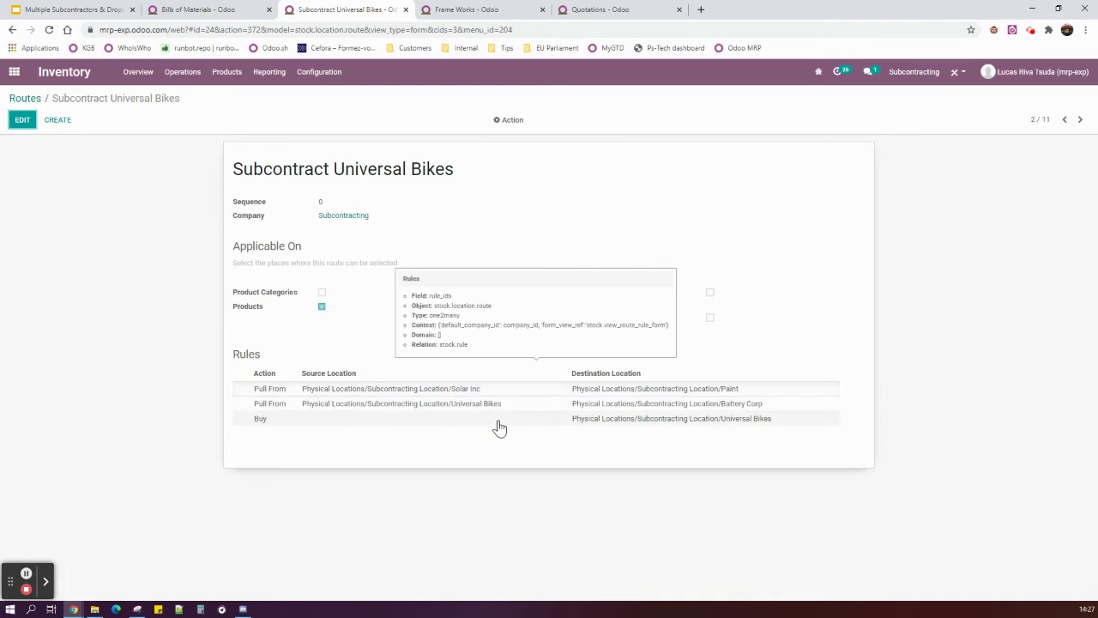
# Examine the buy rule of the Subcontract Universal Bikes route and consult the route diagram on the Configuration slide.
pyautogui.click(499, 422)
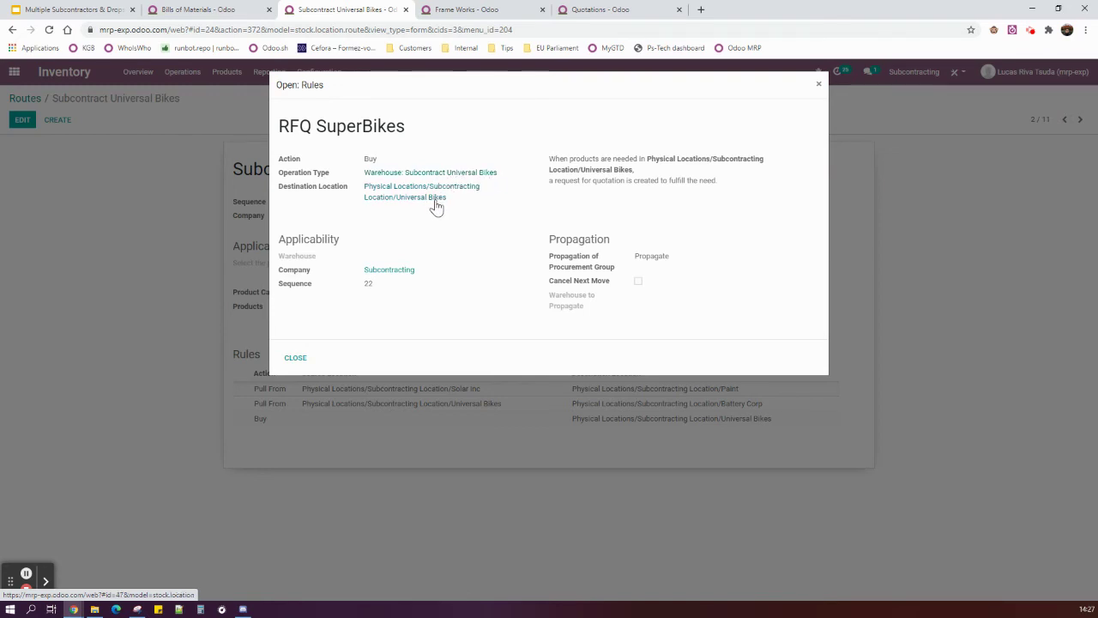
pyautogui.click(295, 358)
pyautogui.click(26, 98)
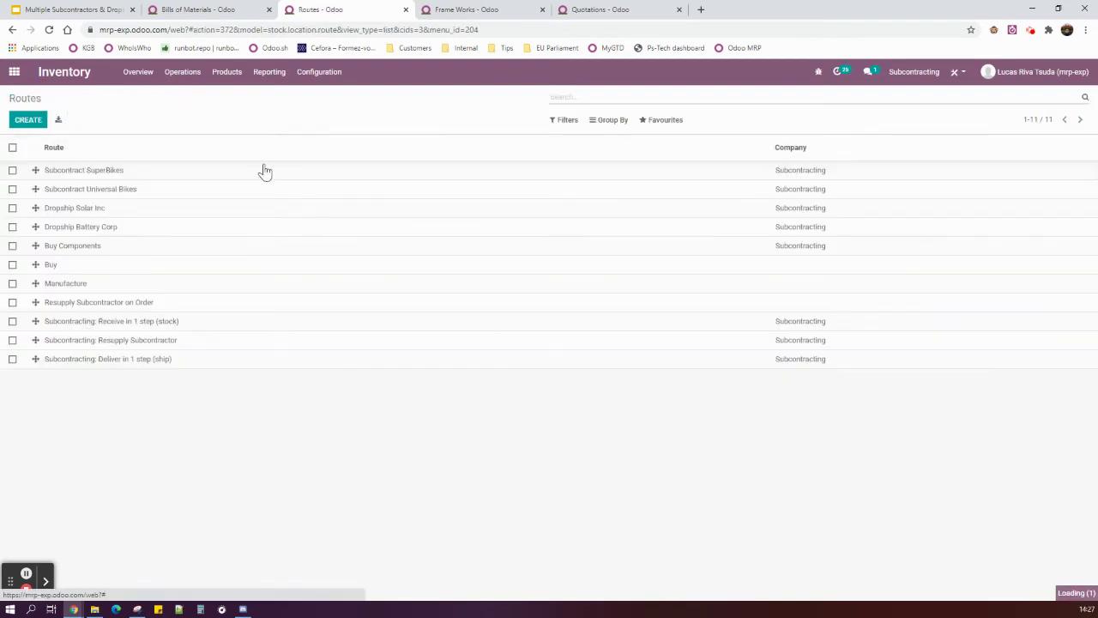
pyautogui.click(60, 10)
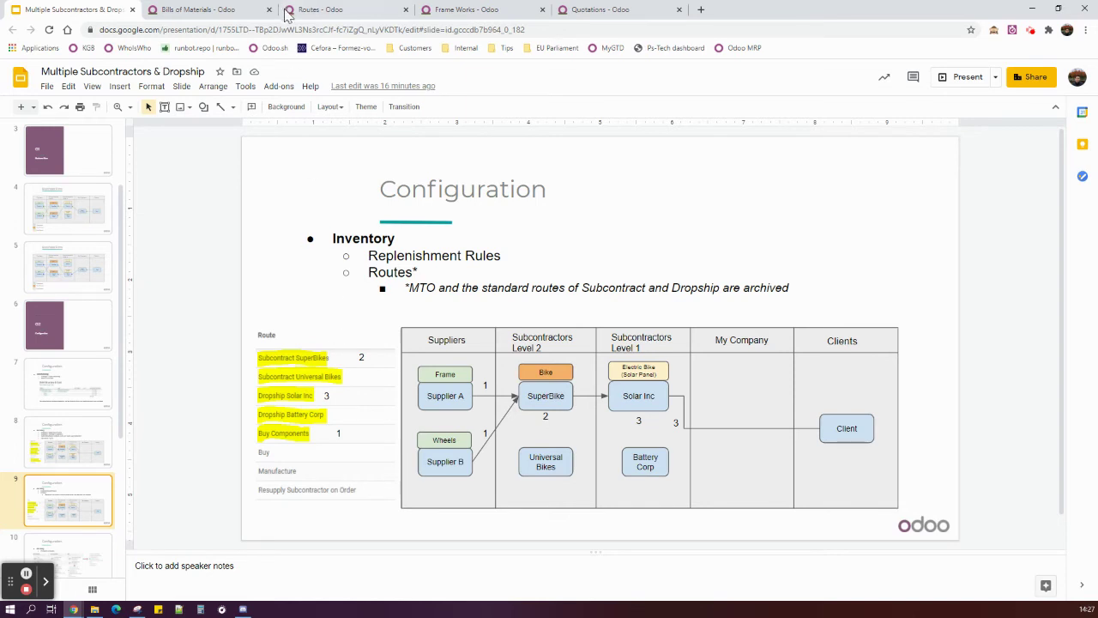
# Open the Dropship Solar Inc route in Odoo and examine its buy rule and the Dropship from Solar Inc operation type.
pyautogui.click(348, 7)
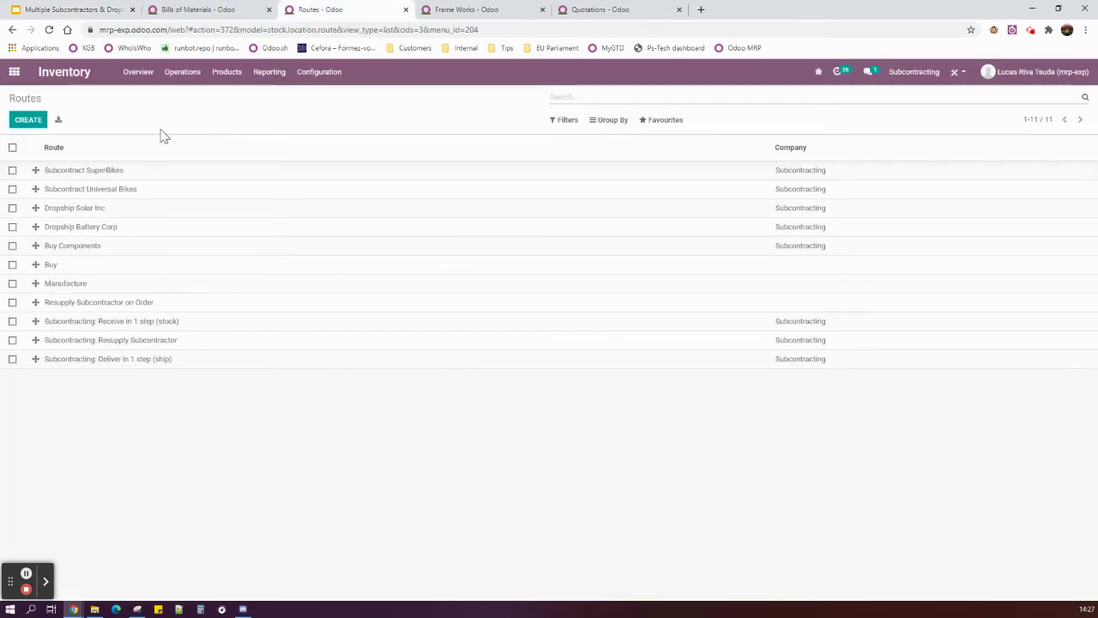
pyautogui.click(155, 213)
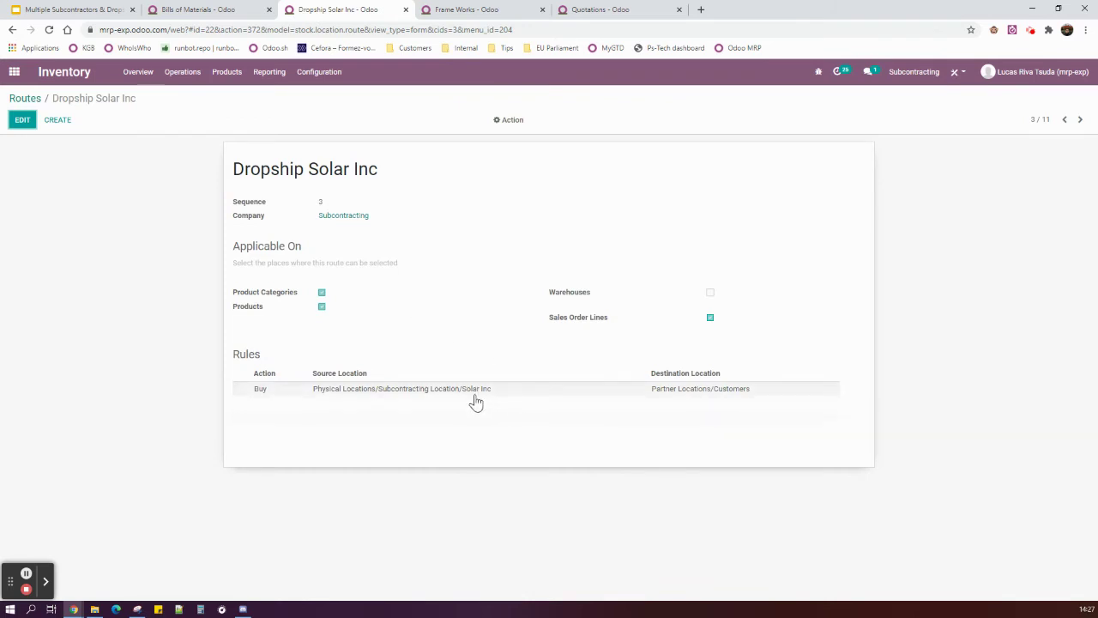
pyautogui.moveTo(469, 395)
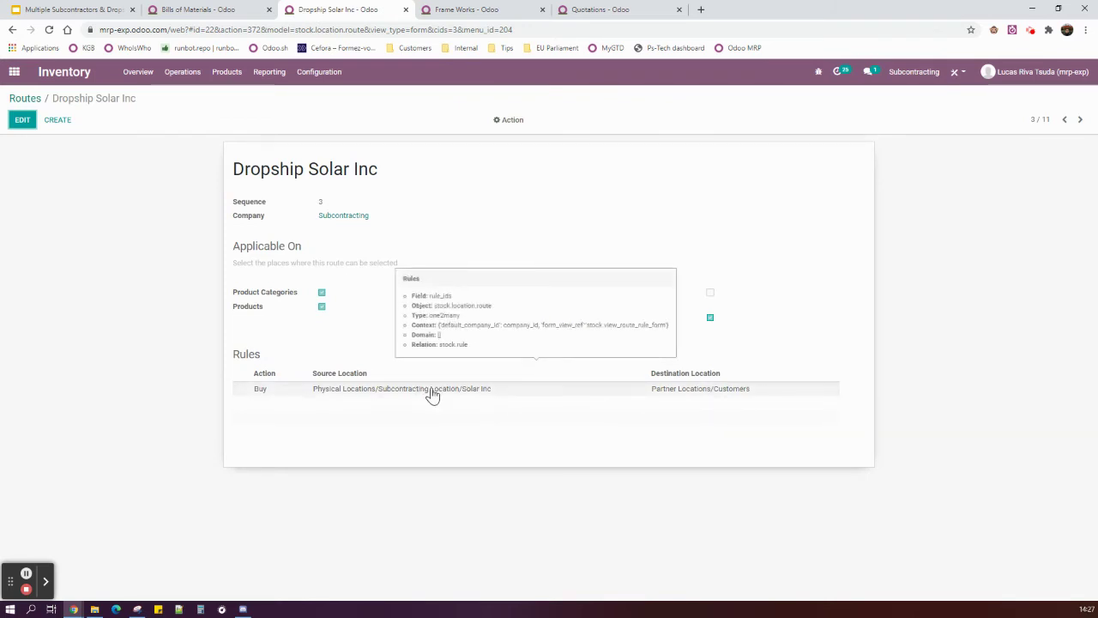
pyautogui.click(432, 392)
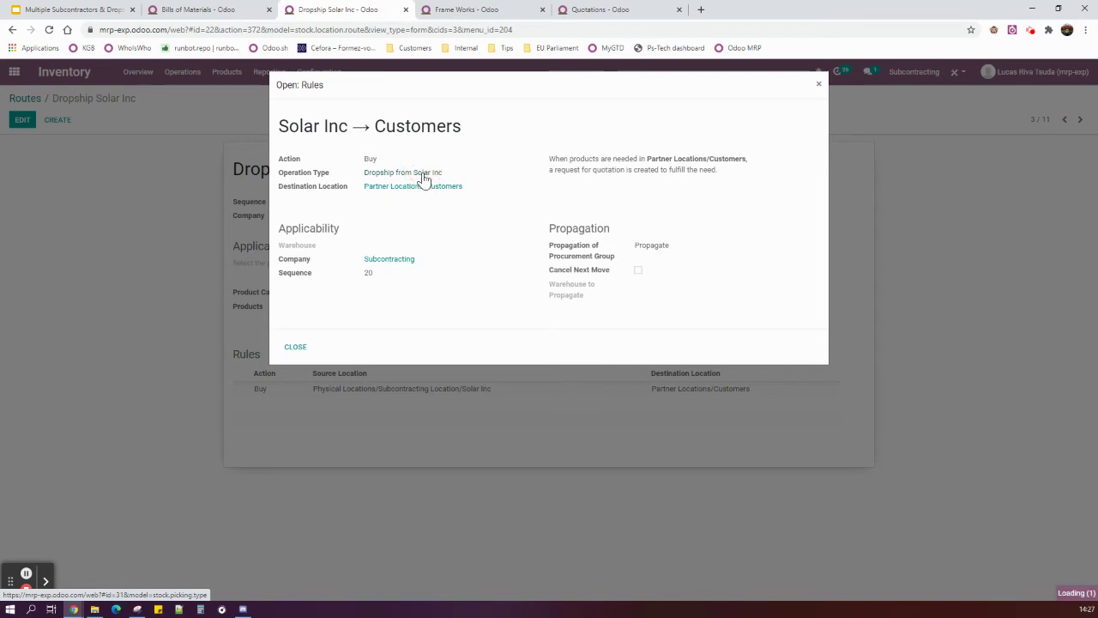
pyautogui.click(421, 174)
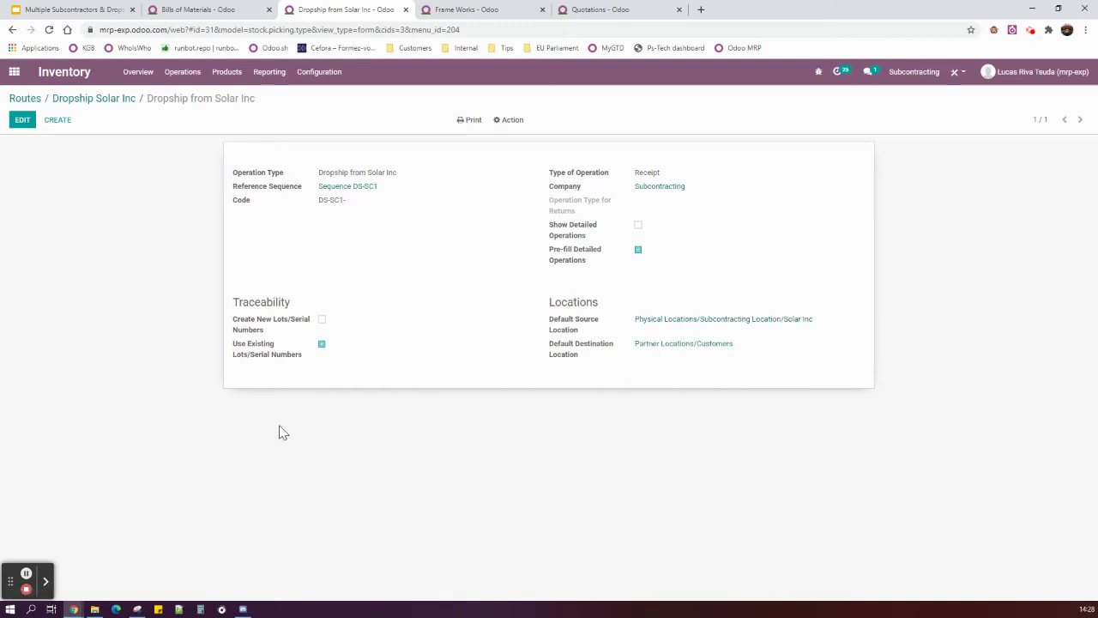
pyautogui.click(113, 98)
# Open the Dropship Battery Corp route and review the source and destination locations of its buy rule.
pyautogui.click(34, 98)
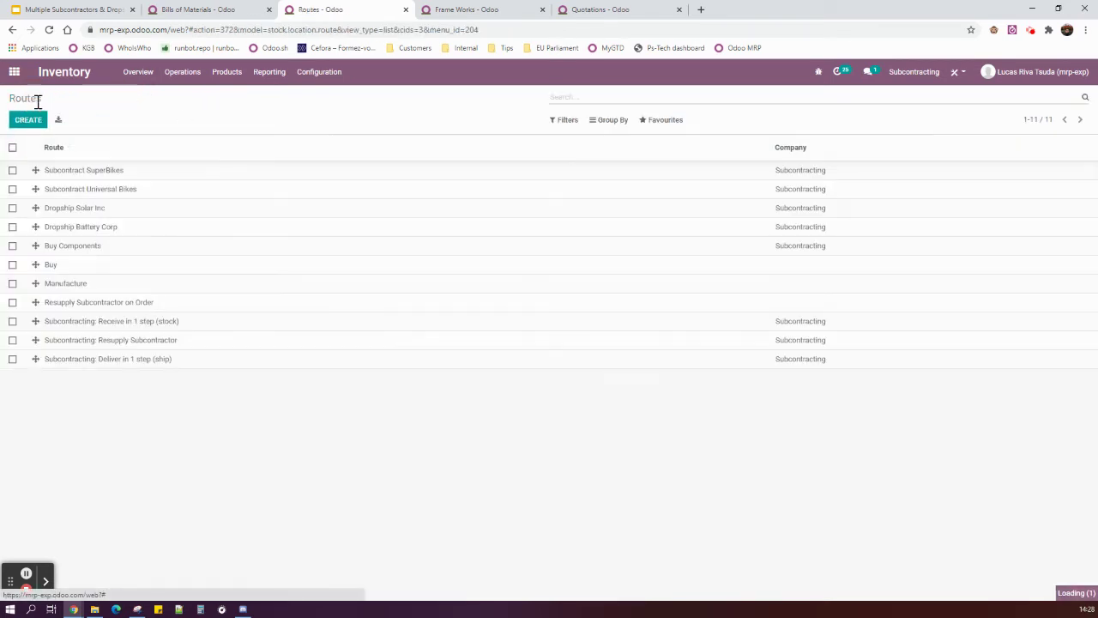
pyautogui.click(139, 228)
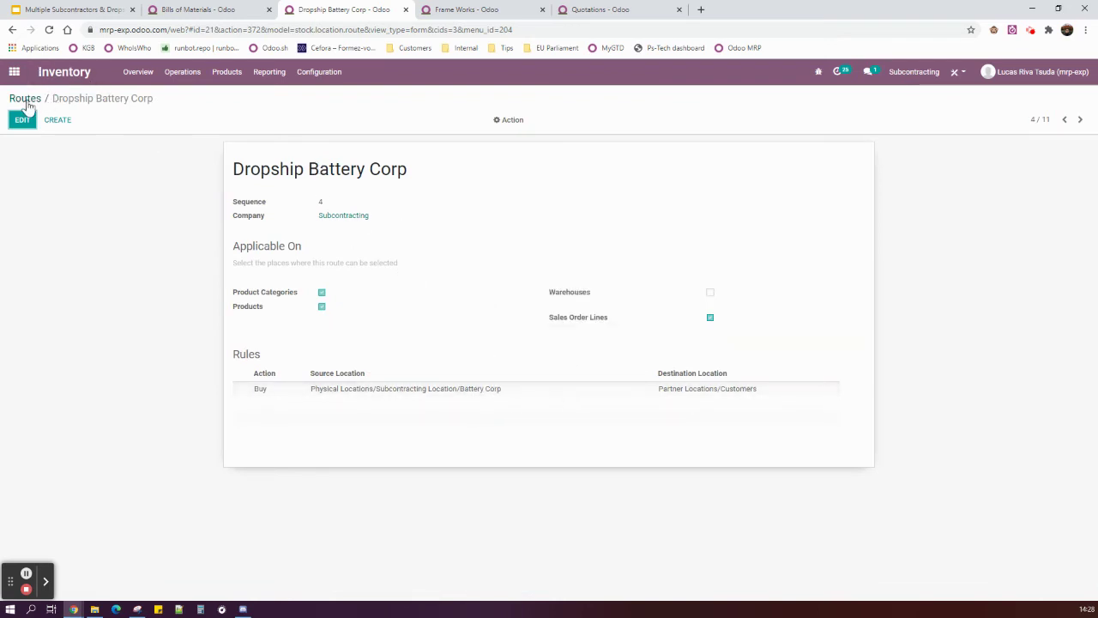
pyautogui.click(26, 97)
# In the Google Slides presentation, compare the routes diagram slide with the Products x Routes slide and open the Purchases configuration slide.
pyautogui.click(76, 10)
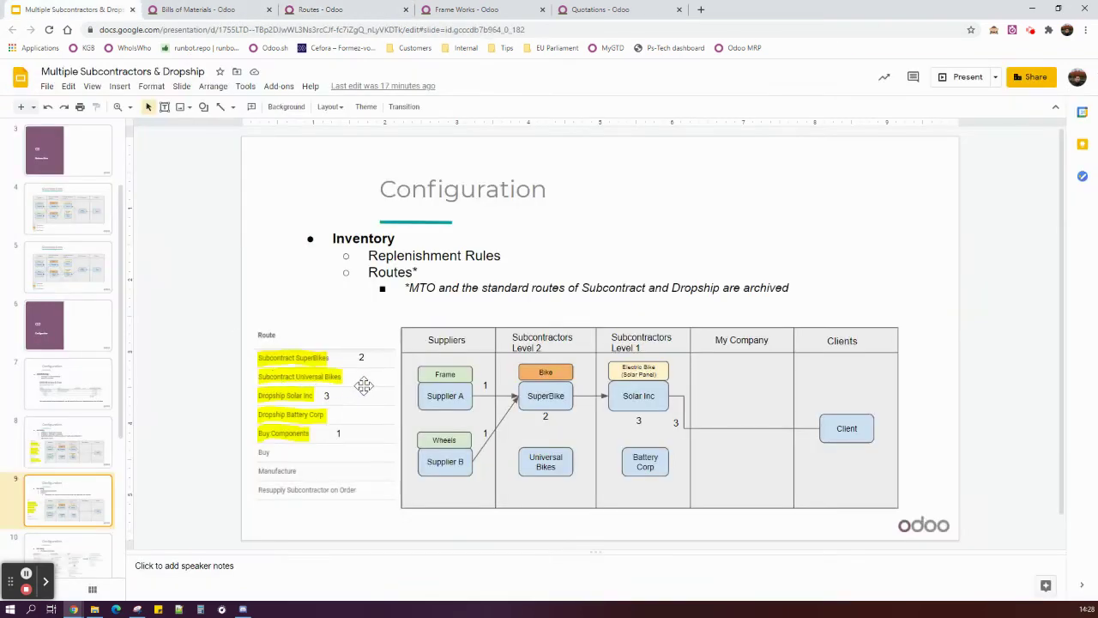
pyautogui.scroll(-1, 84, 527)
pyautogui.click(84, 519)
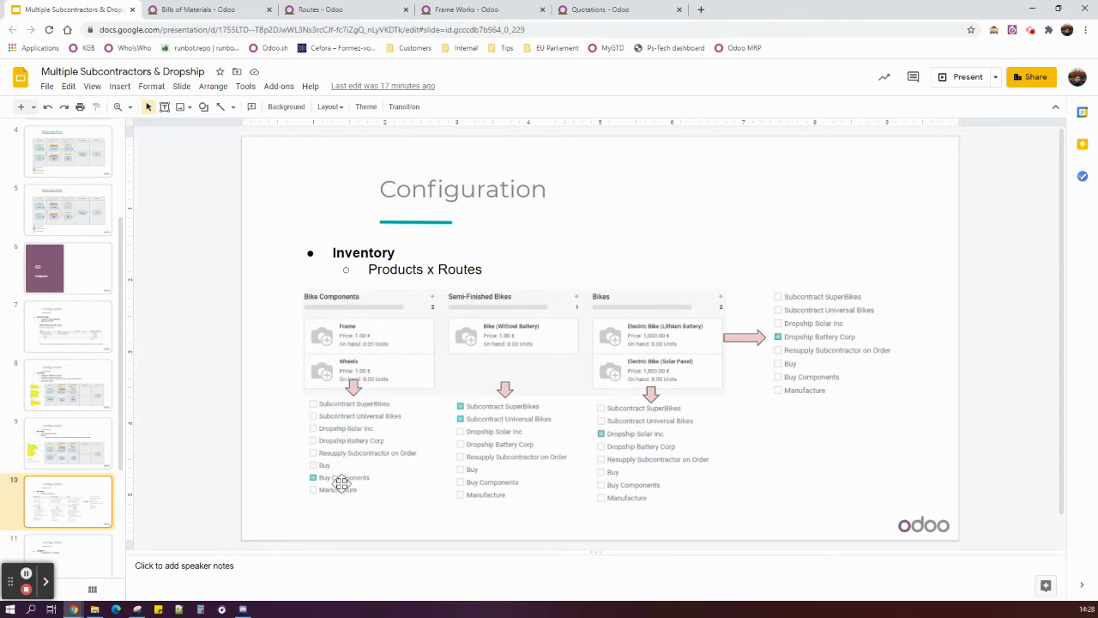
pyautogui.click(26, 429)
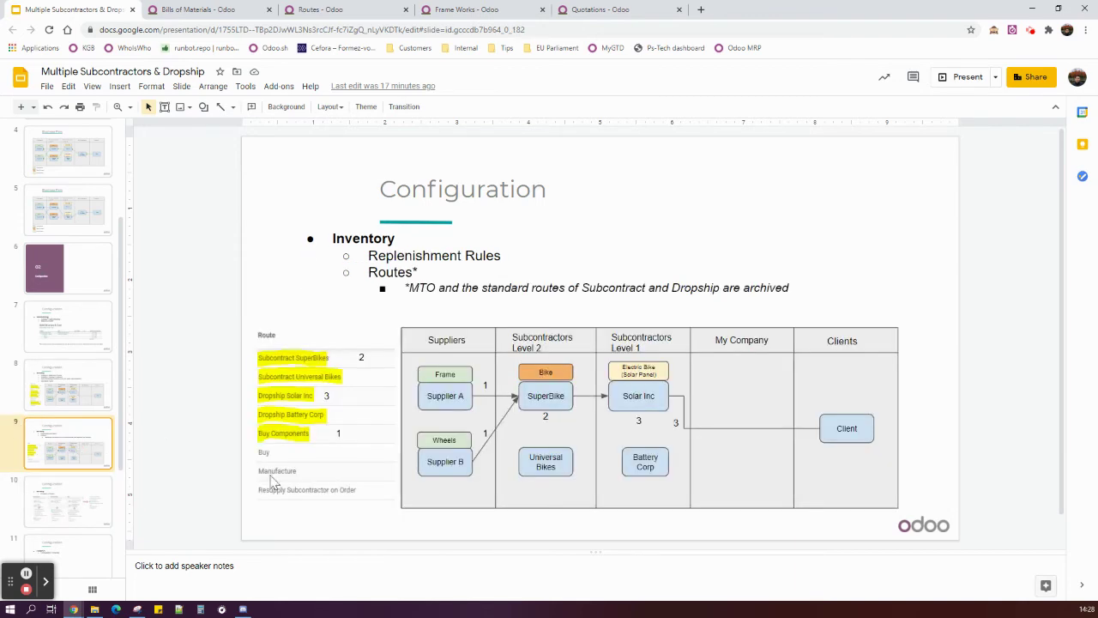
pyautogui.click(84, 518)
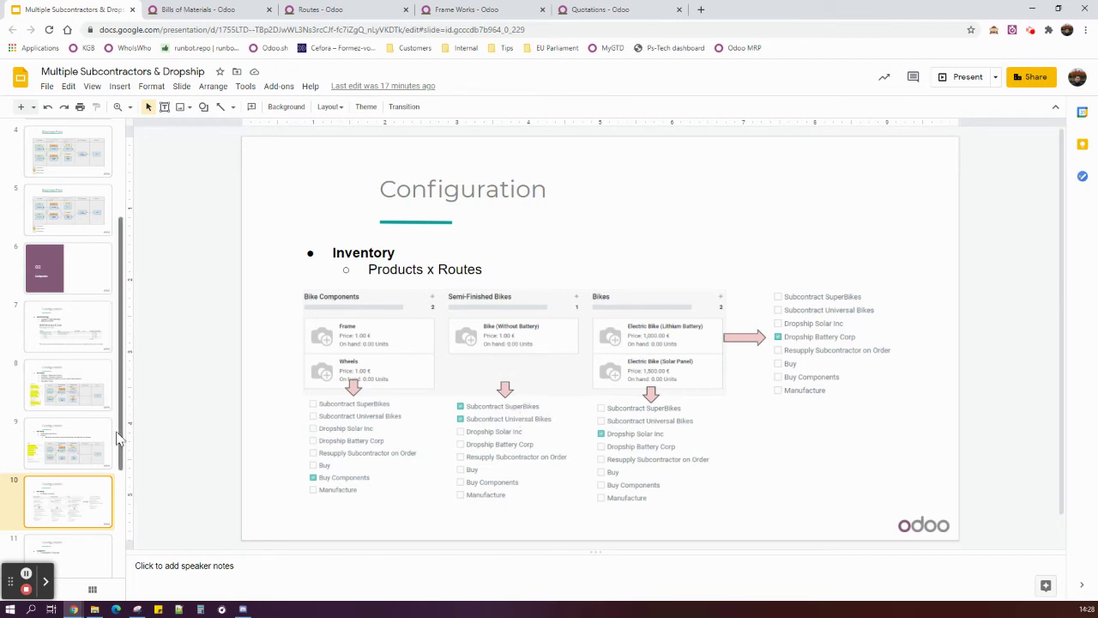
pyautogui.click(83, 439)
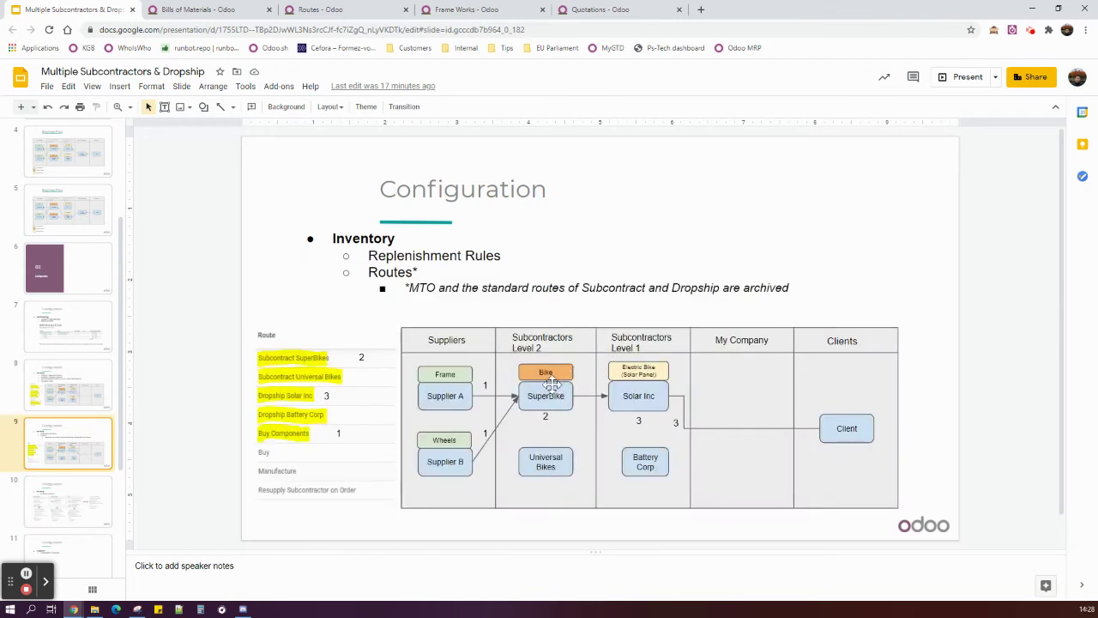
pyautogui.click(50, 510)
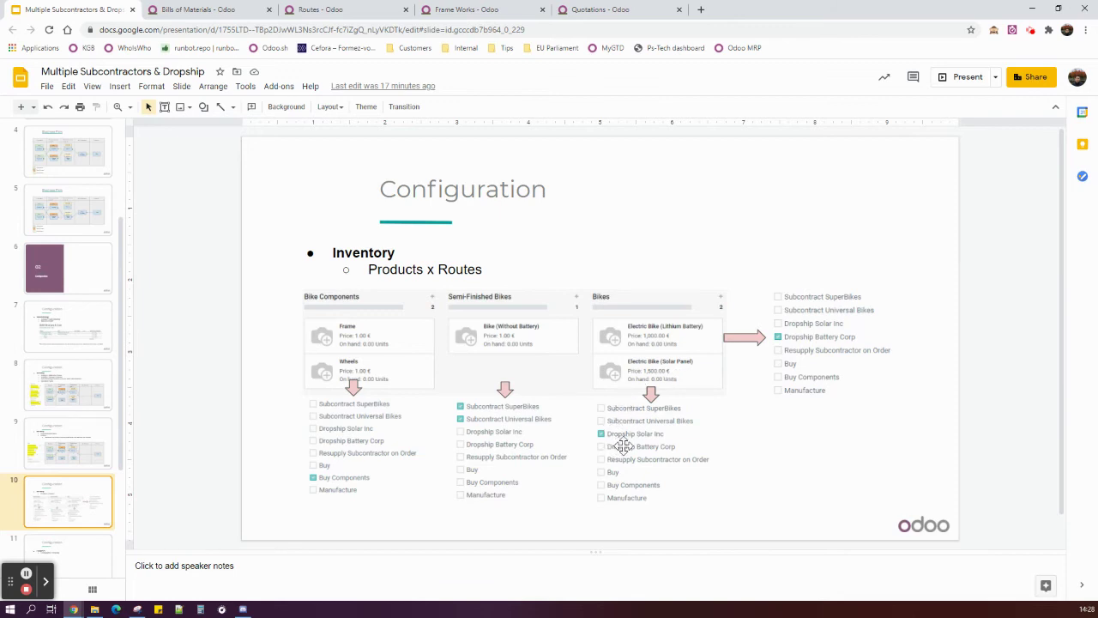
pyautogui.scroll(-2, 77, 455)
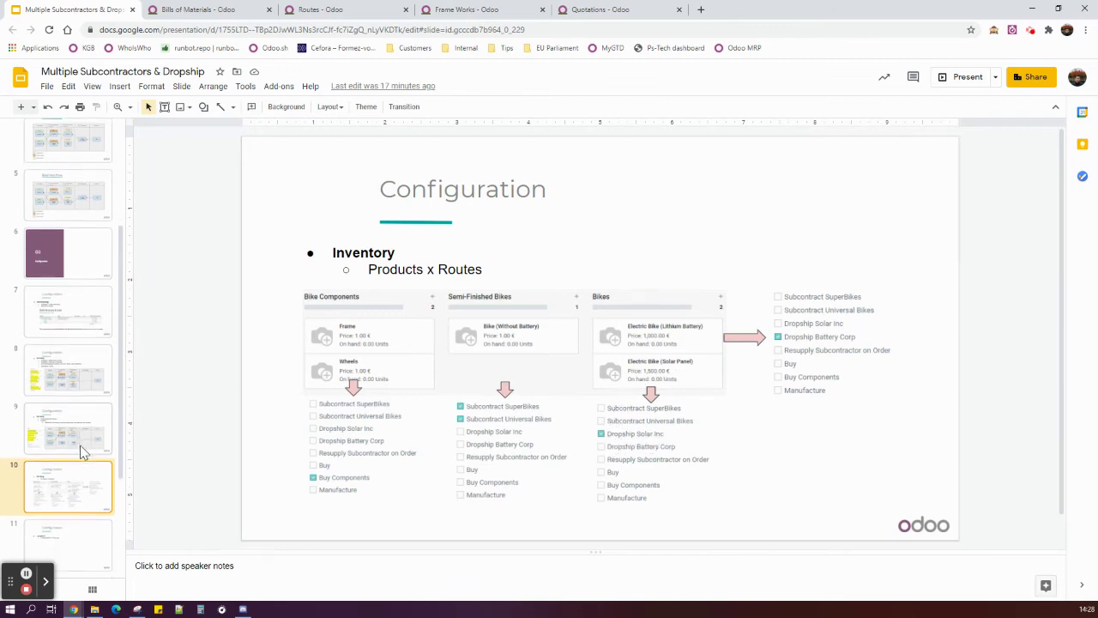
pyautogui.click(78, 504)
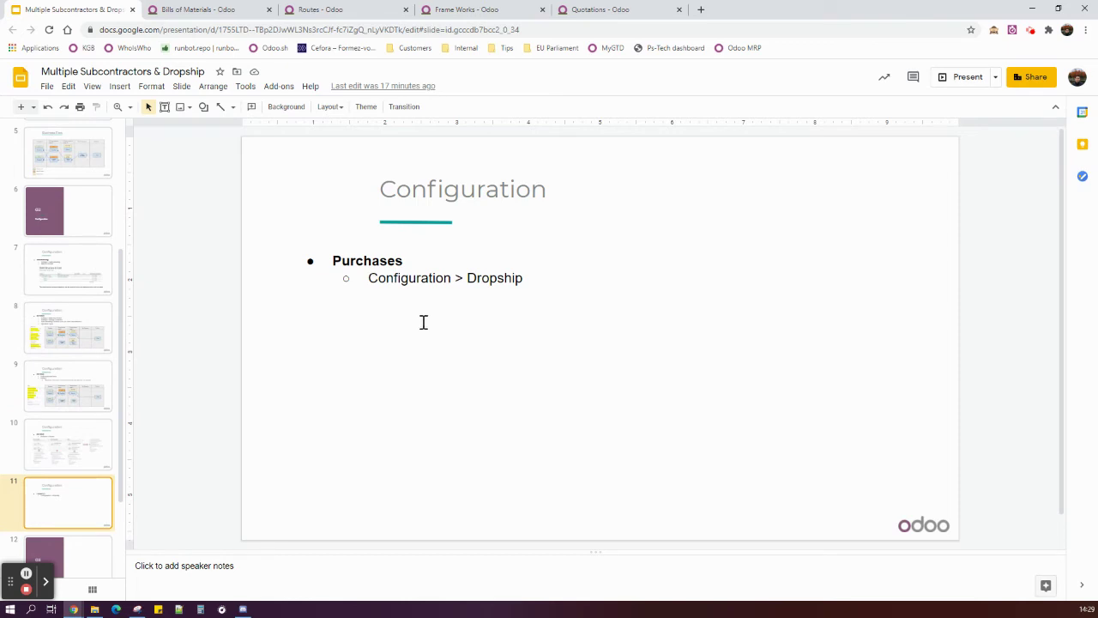
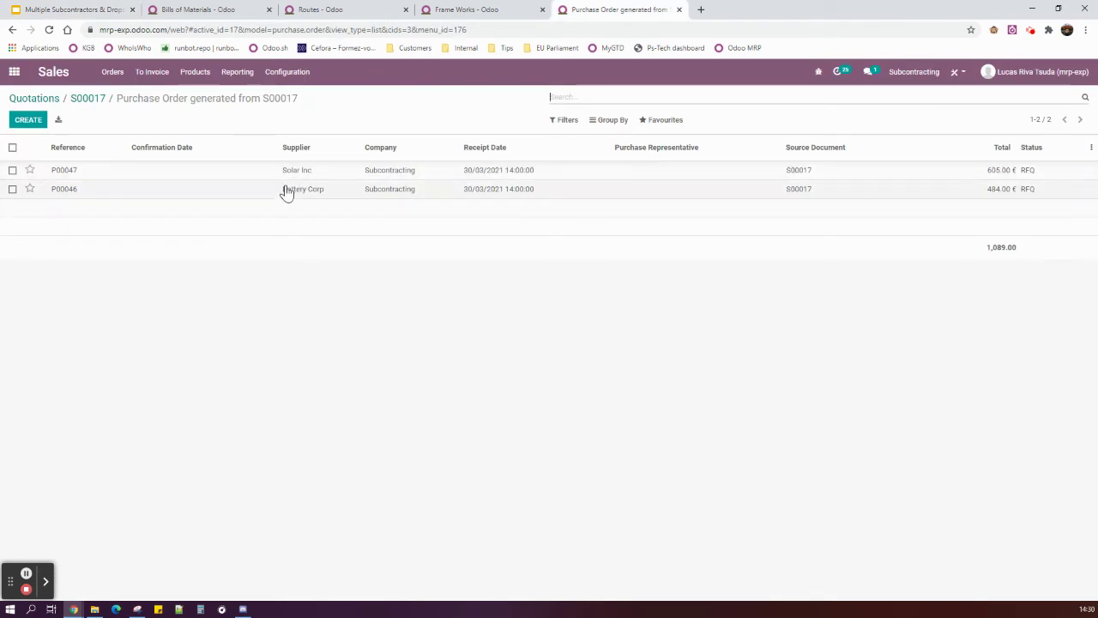
# Review the dropship delivery details of the Solar Inc request for quotation generated from the sales order and confirm the order.
pyautogui.click(243, 175)
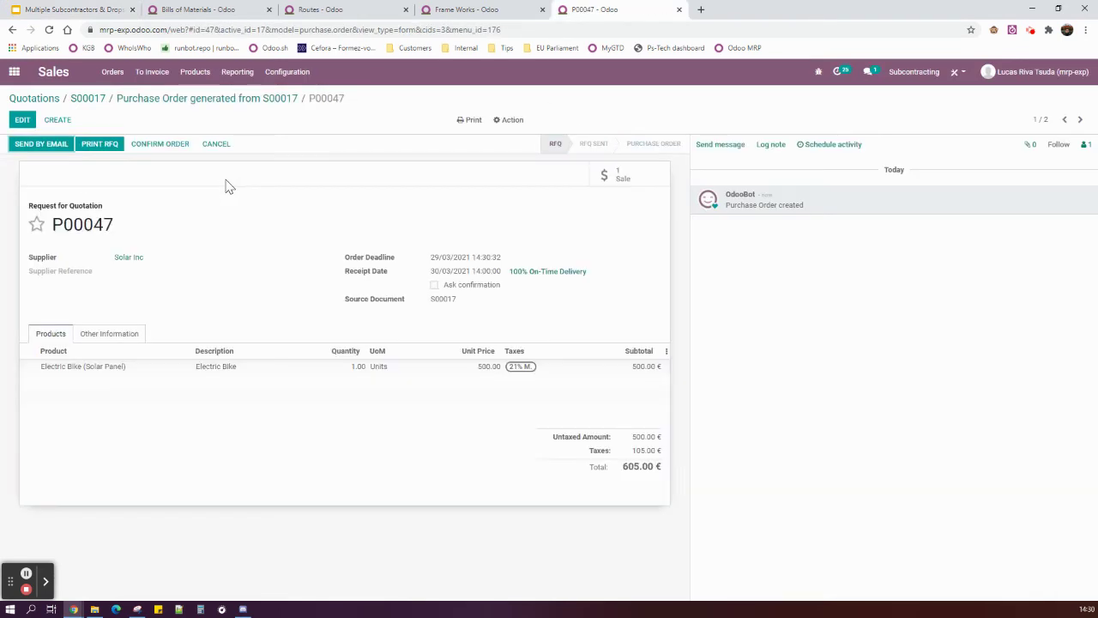
pyautogui.click(109, 338)
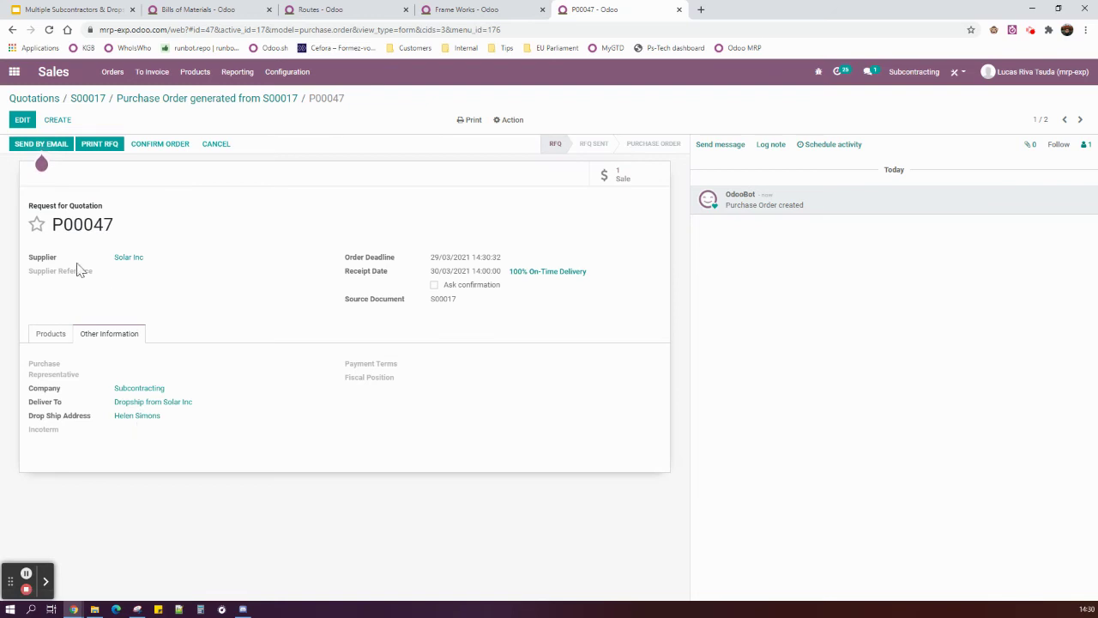
pyautogui.click(53, 337)
pyautogui.click(161, 144)
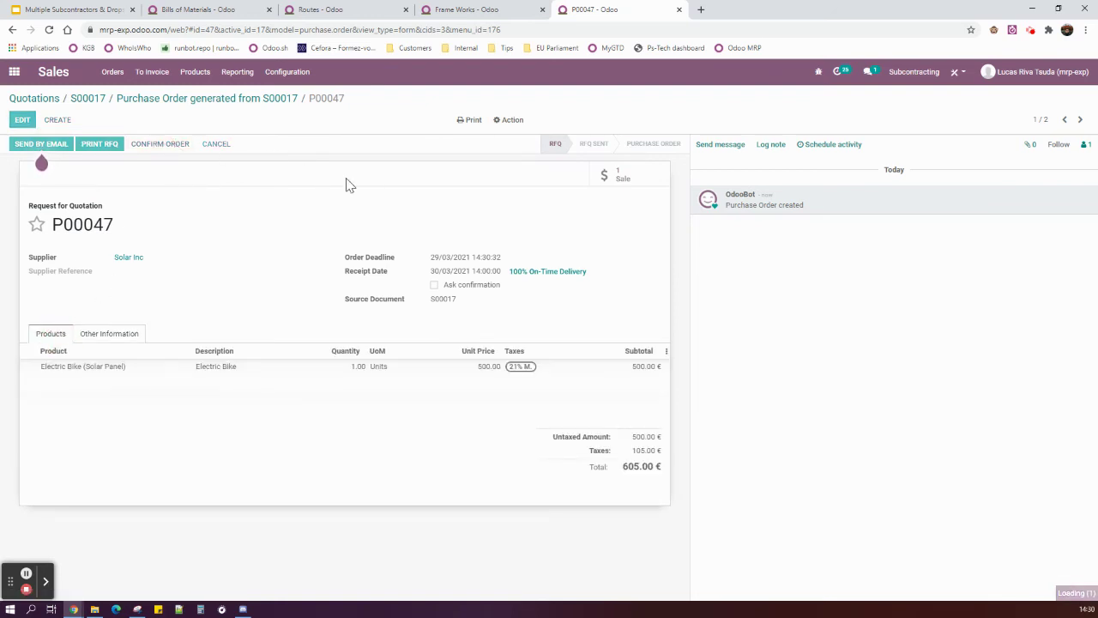
# Confirm the Battery Corp request for quotation generated from the same sales order and check its dropship delivery details.
pyautogui.click(169, 99)
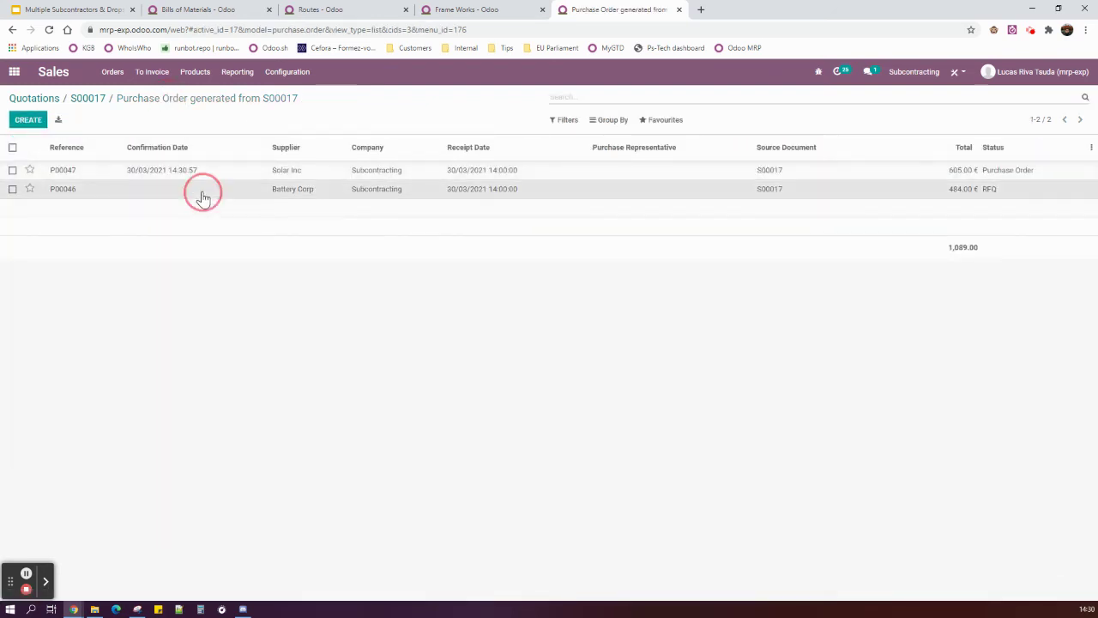
pyautogui.click(204, 193)
pyautogui.click(160, 144)
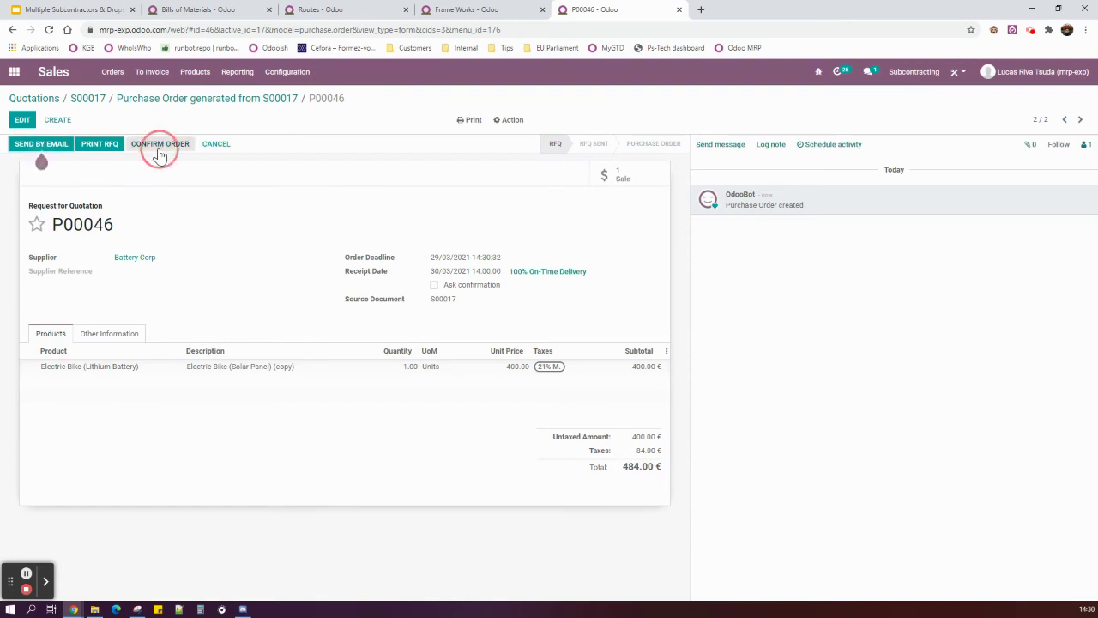
pyautogui.click(118, 333)
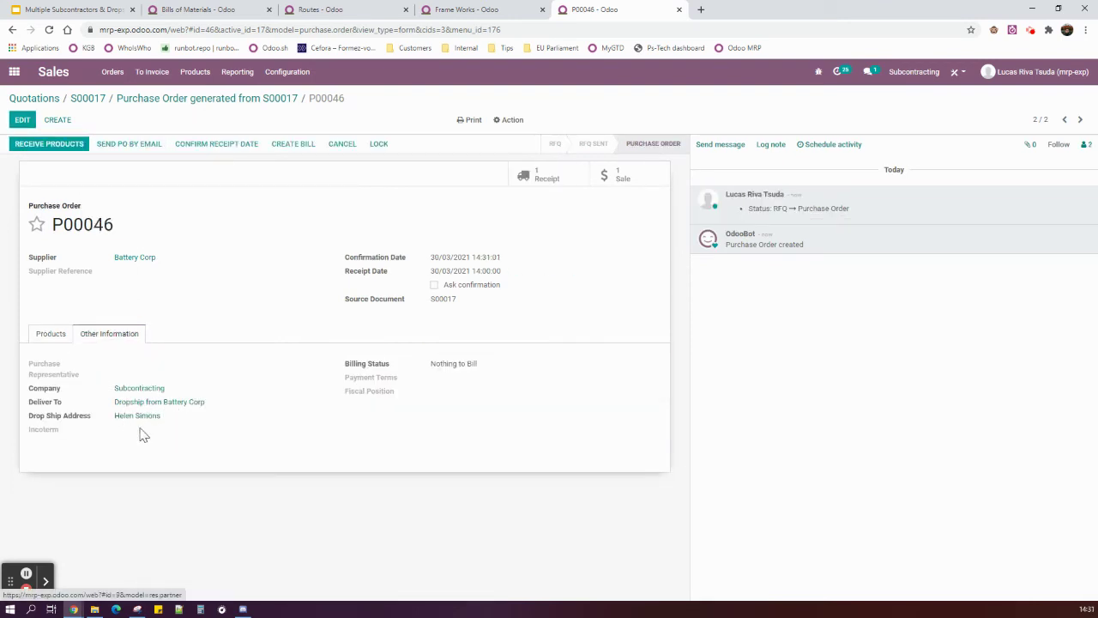
# Check the Solar Inc and Battery Corp dropship operations in the Inventory overview and consult the Process slide.
pyautogui.click(213, 8)
pyautogui.click(330, 8)
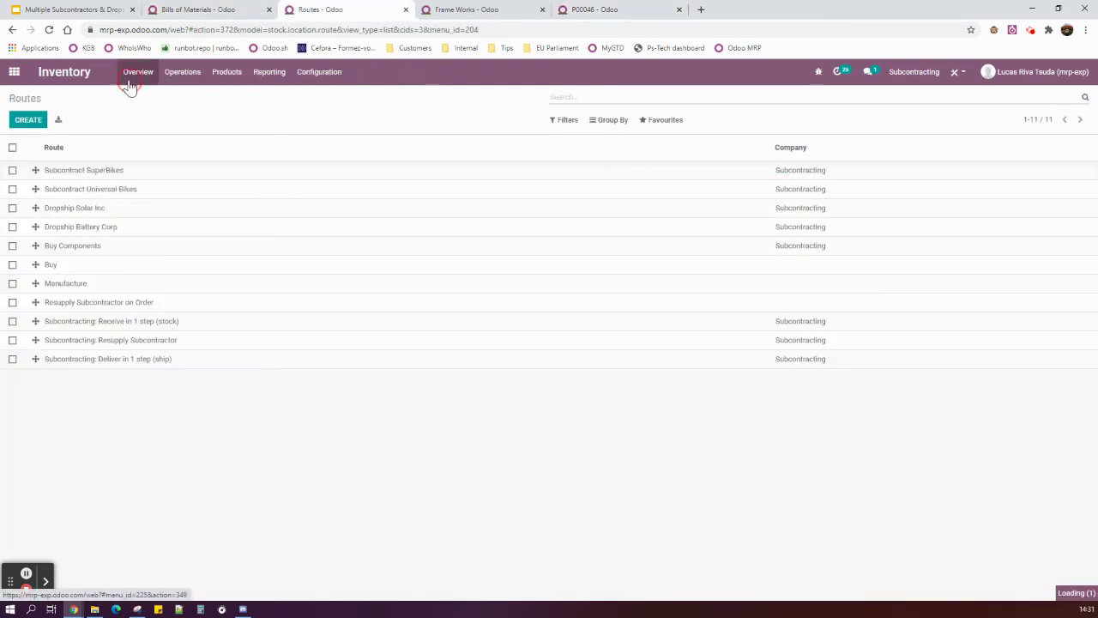
pyautogui.click(134, 76)
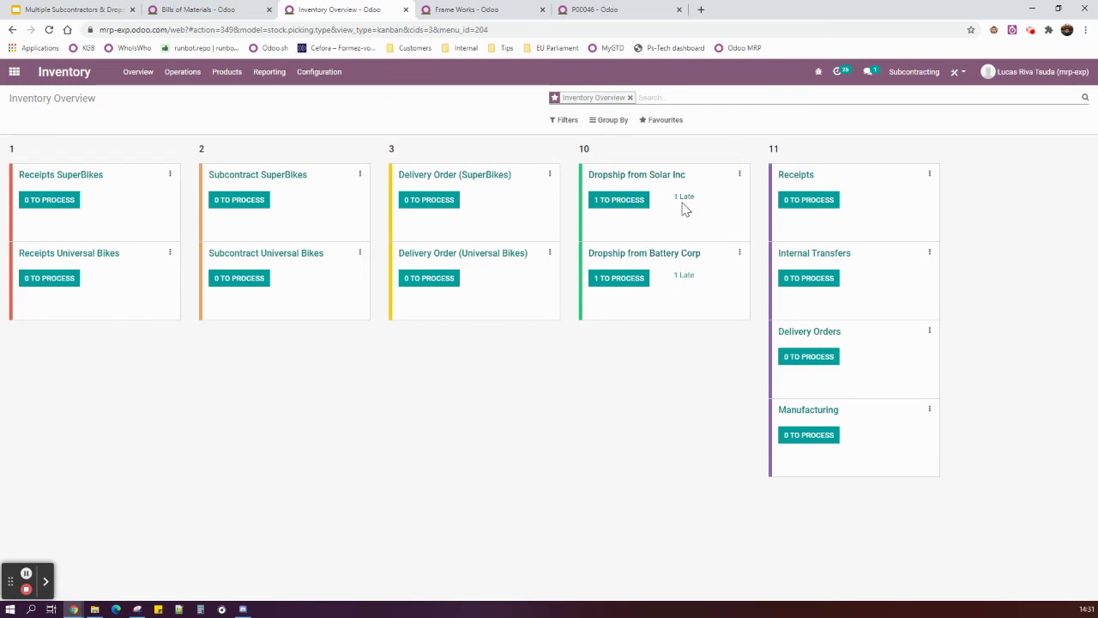
pyautogui.click(636, 210)
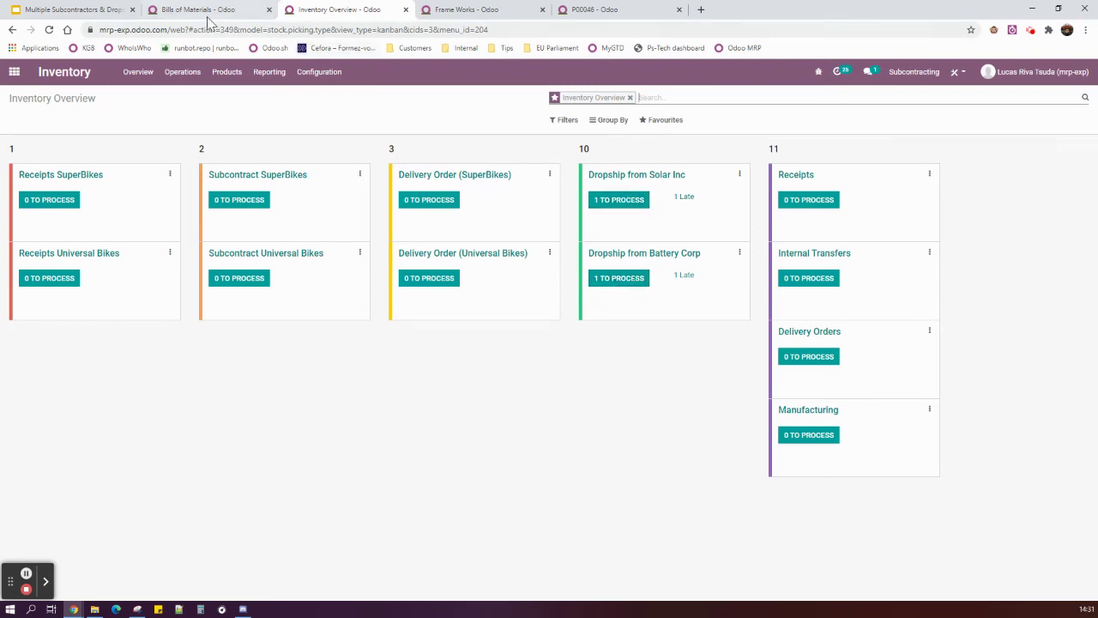
pyautogui.click(86, 10)
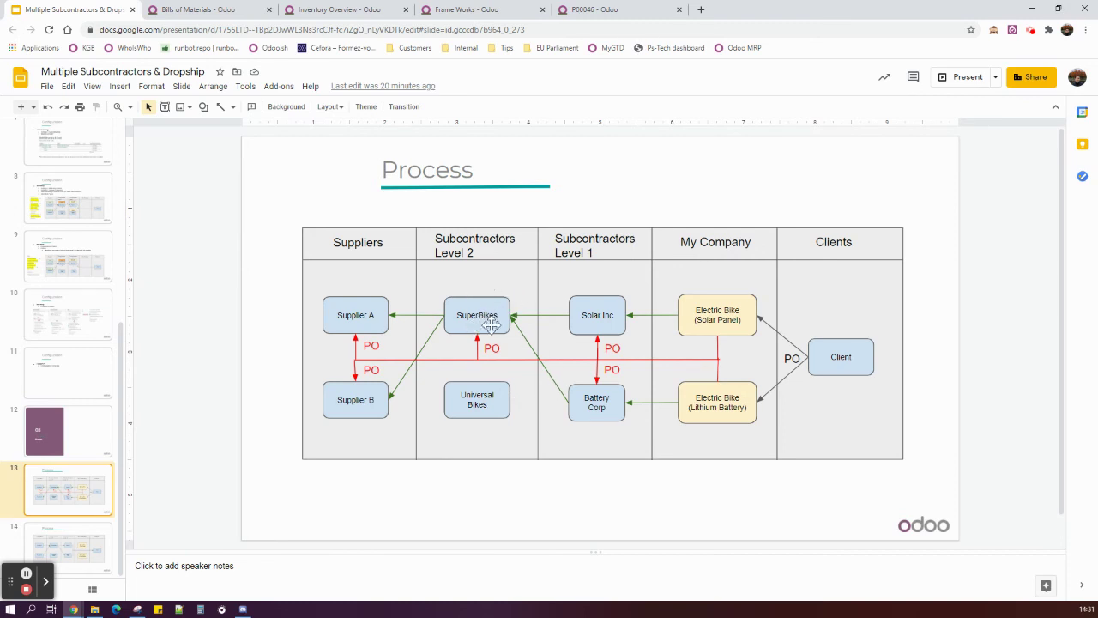
# Open the Inventory replenishment list in Odoo and group it by location.
pyautogui.click(310, 9)
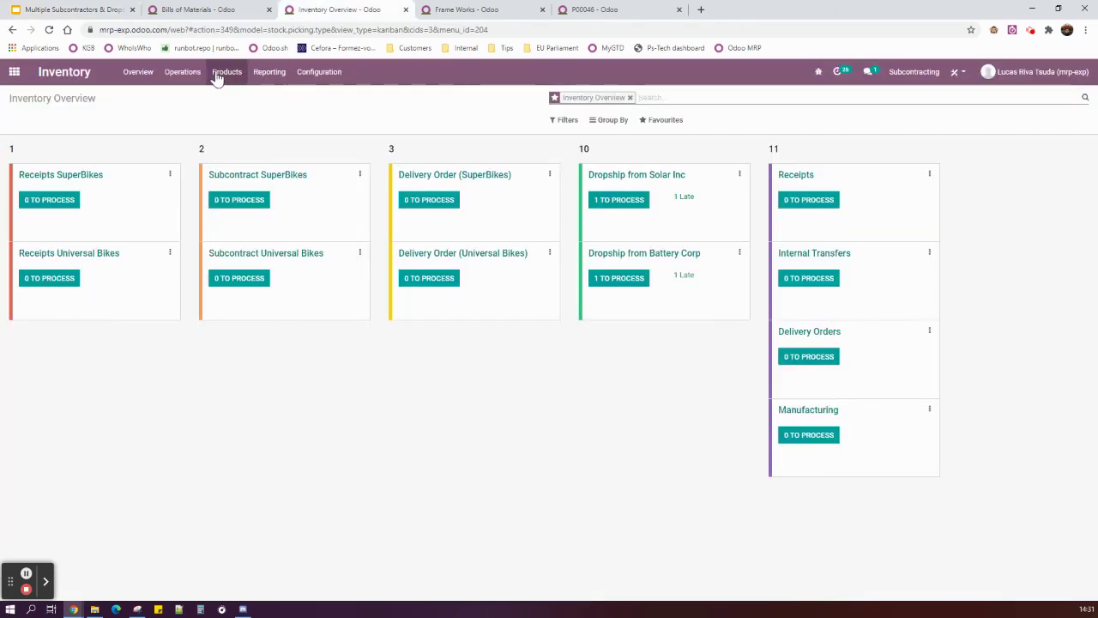
pyautogui.click(183, 73)
pyautogui.click(189, 110)
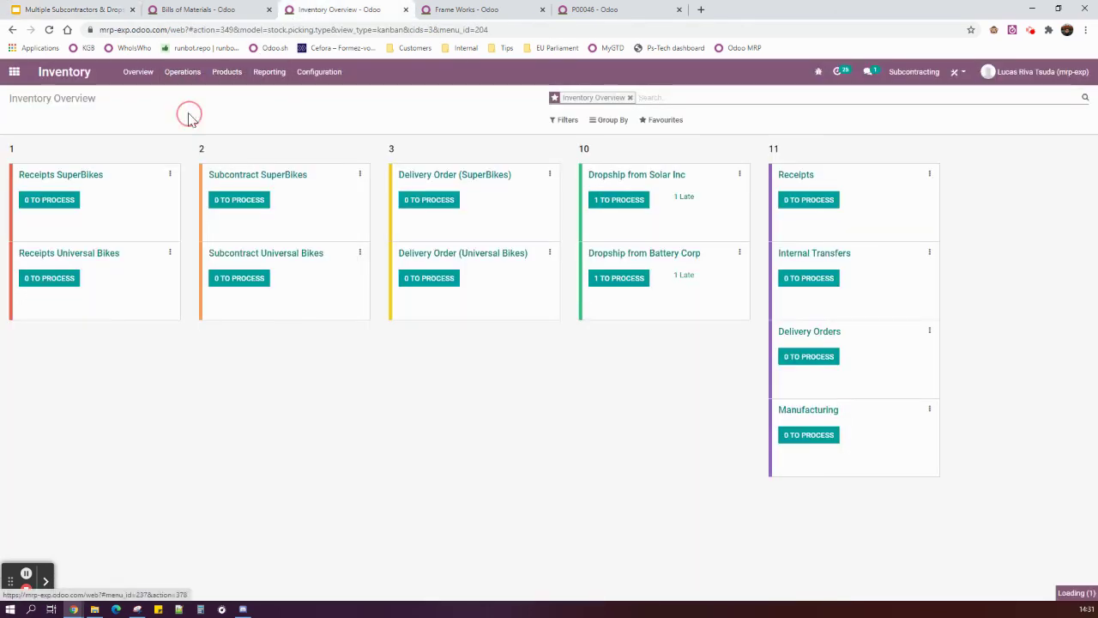
pyautogui.click(609, 120)
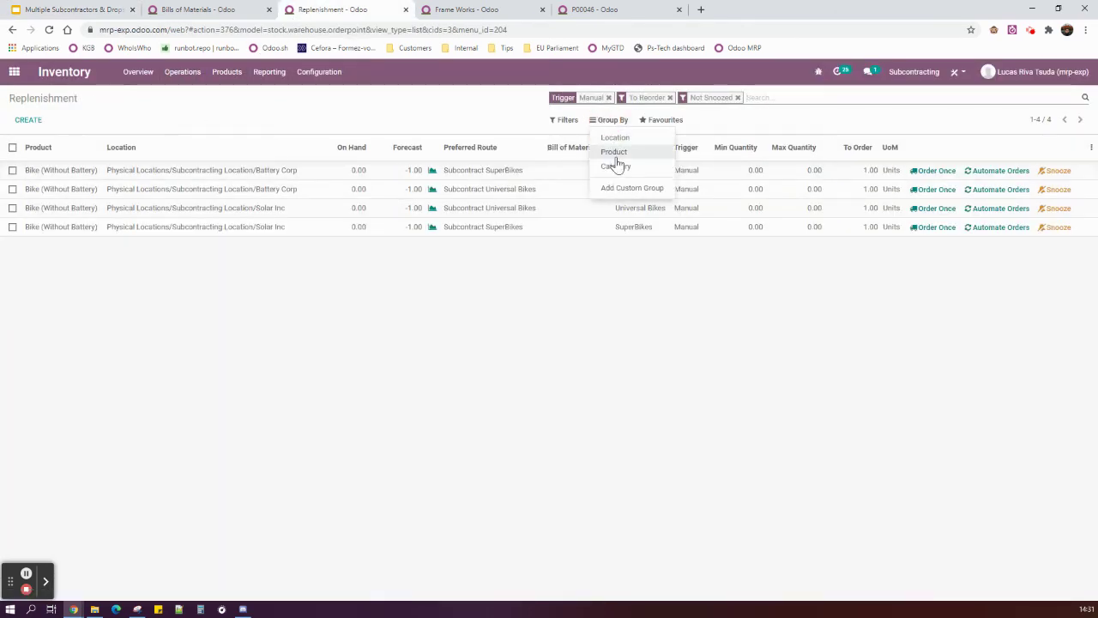
pyautogui.click(620, 139)
# Order the Bike (Without Battery) once for the Battery Corp location using the Subcontract SuperBikes route.
pyautogui.click(260, 296)
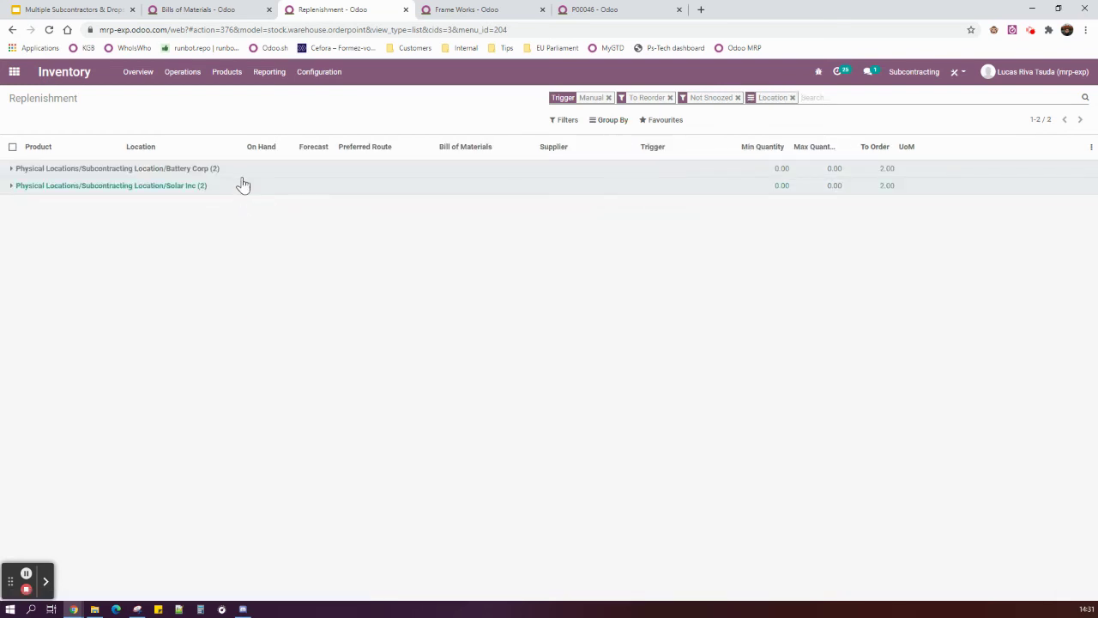
pyautogui.click(220, 170)
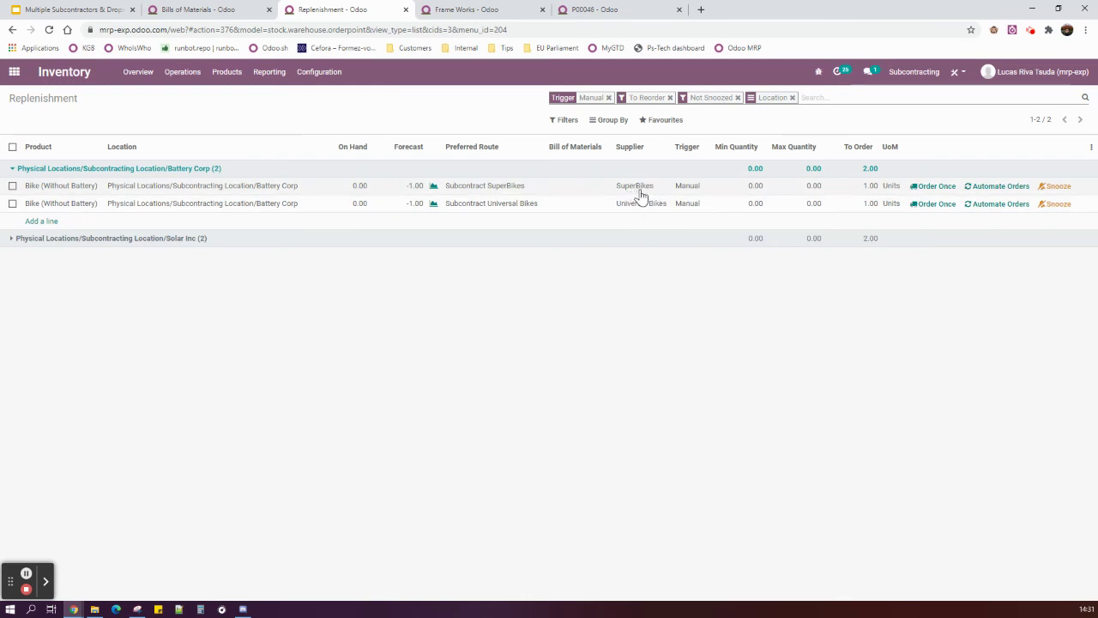
pyautogui.click(935, 188)
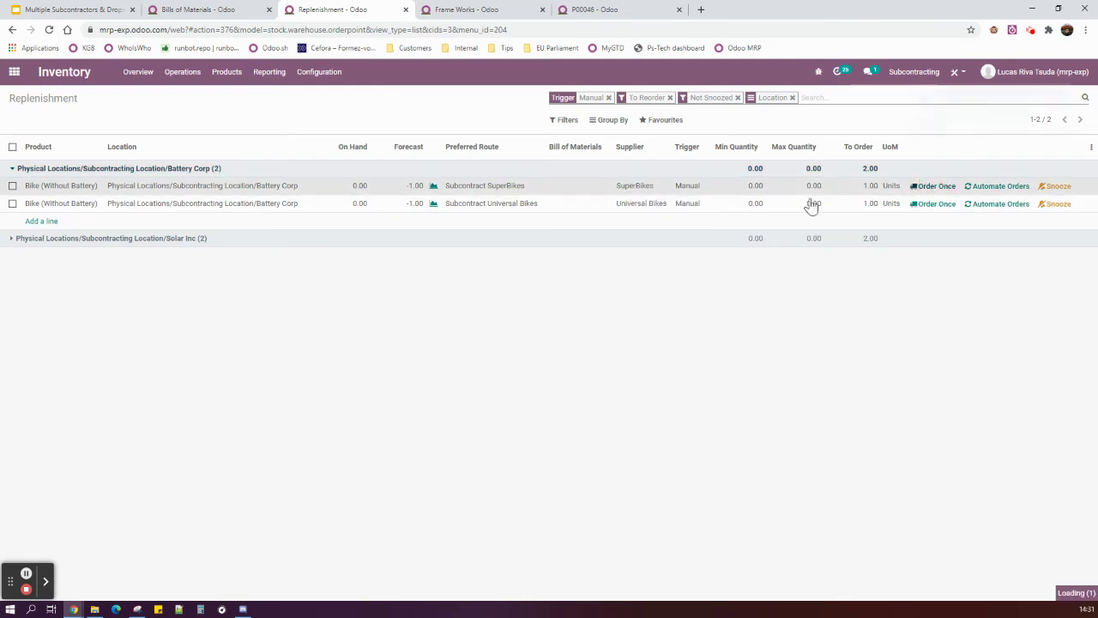
# Order the Bike (Without Battery) once for the Solar Inc location using the Subcontract SuperBikes route.
pyautogui.click(169, 174)
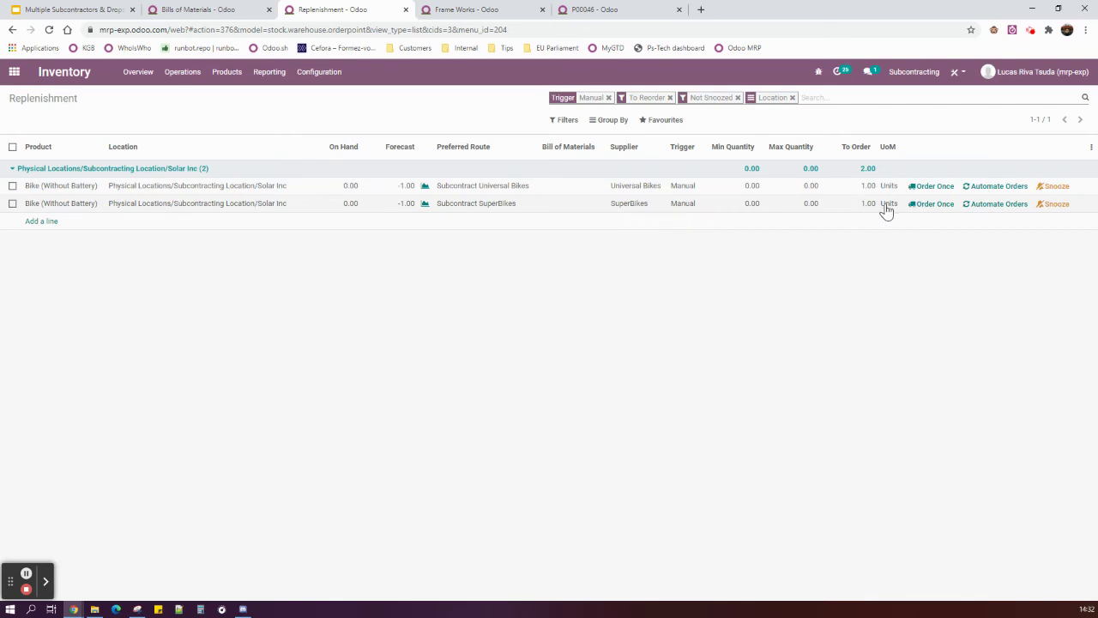
pyautogui.click(931, 204)
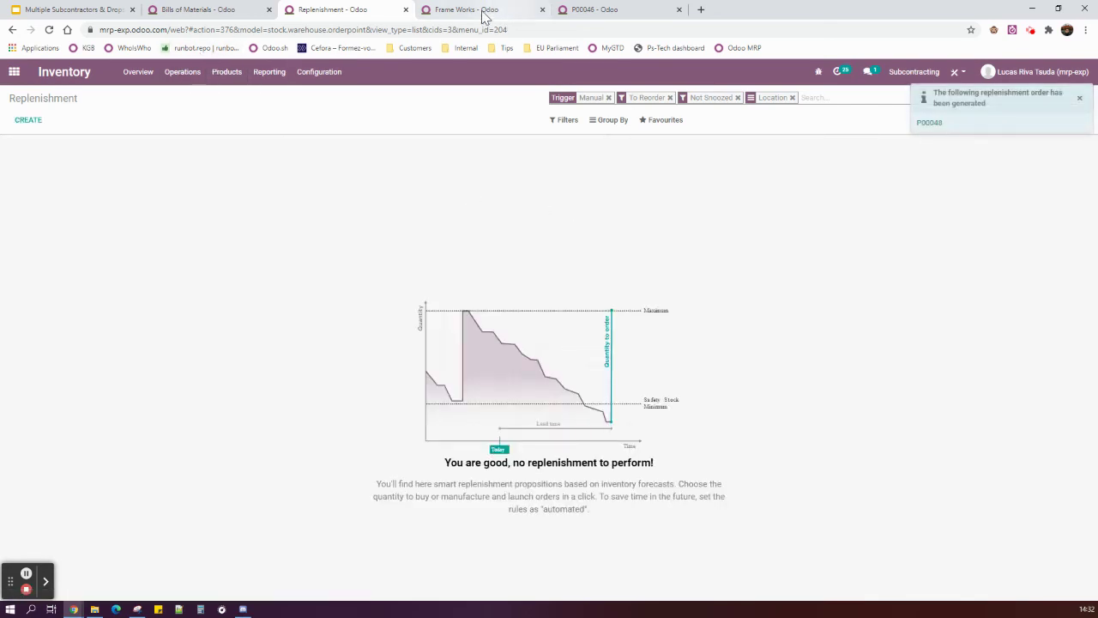
# Check the waiting SuperBikes delivery orders to Solar Inc and Battery Corp from the Inventory overview.
pyautogui.click(135, 73)
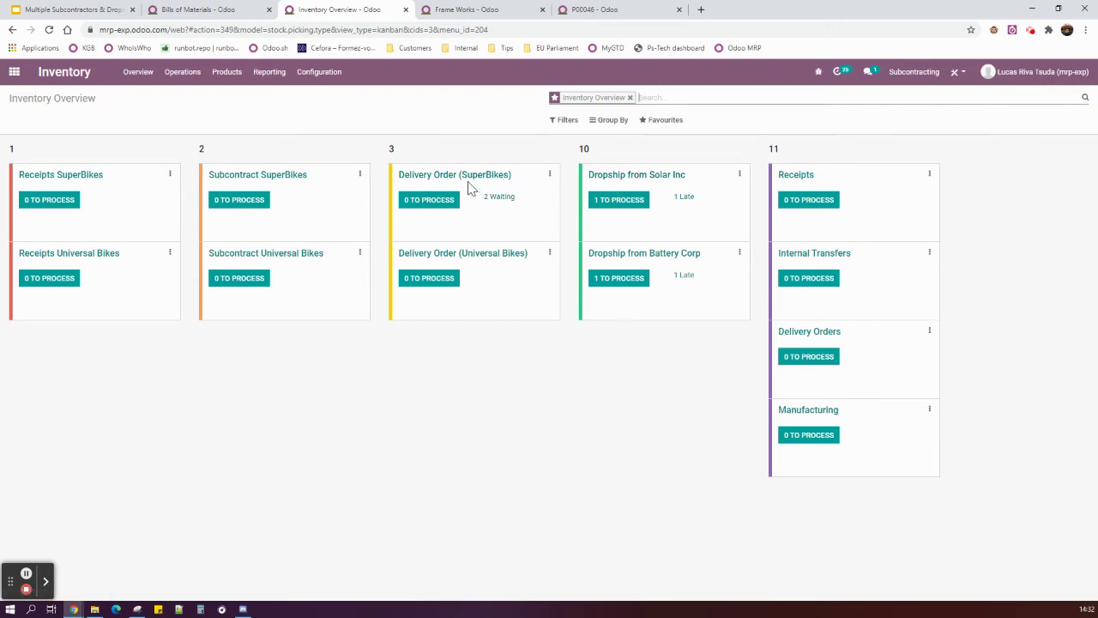
pyautogui.click(502, 196)
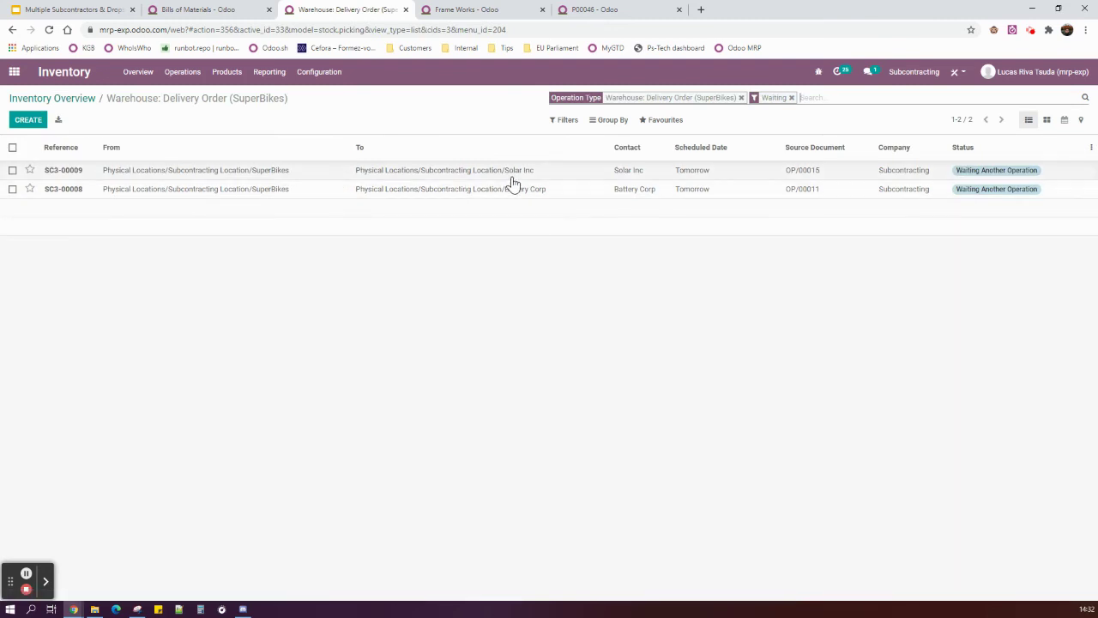
pyautogui.click(75, 99)
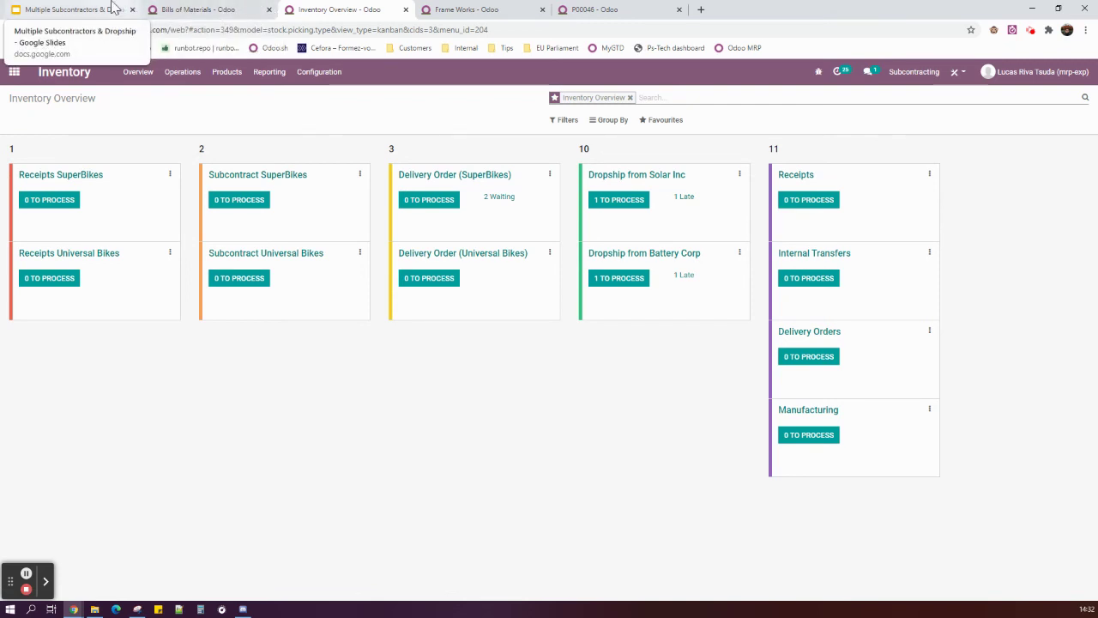
# Open the new SuperBikes request for quotation generated by the replenishment in the Purchase app.
pyautogui.click(592, 11)
pyautogui.click(476, 10)
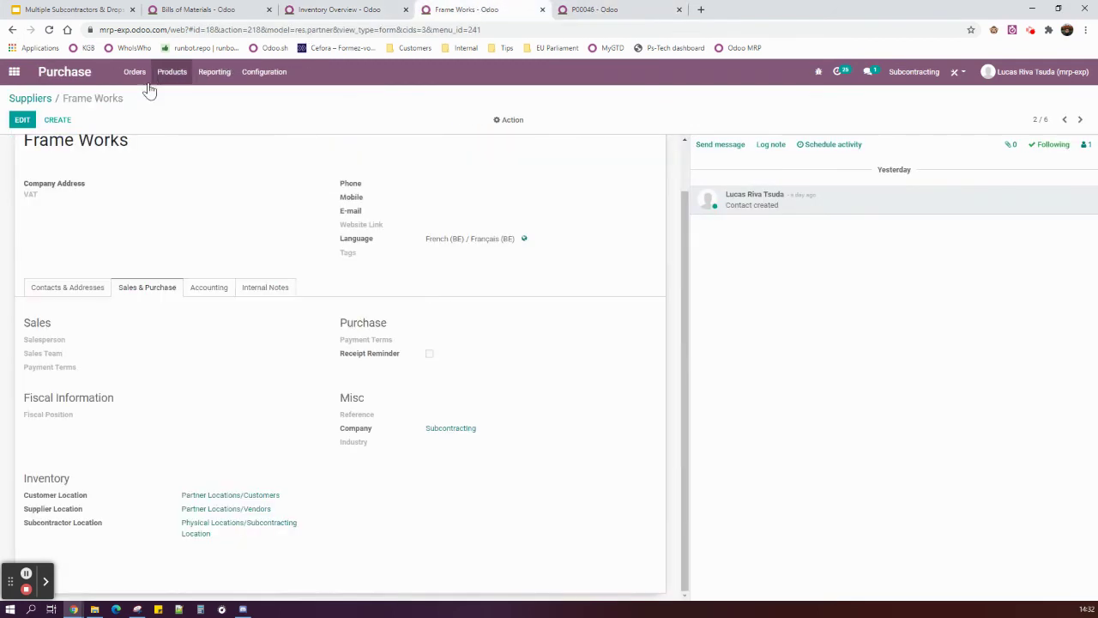
pyautogui.click(135, 72)
pyautogui.click(151, 99)
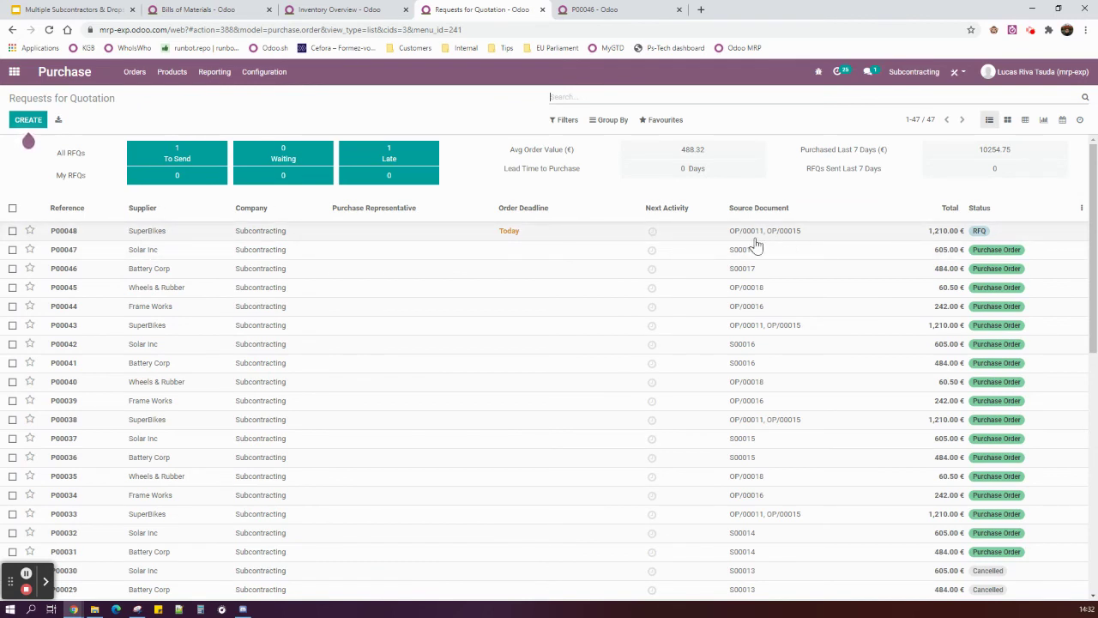
pyautogui.click(560, 234)
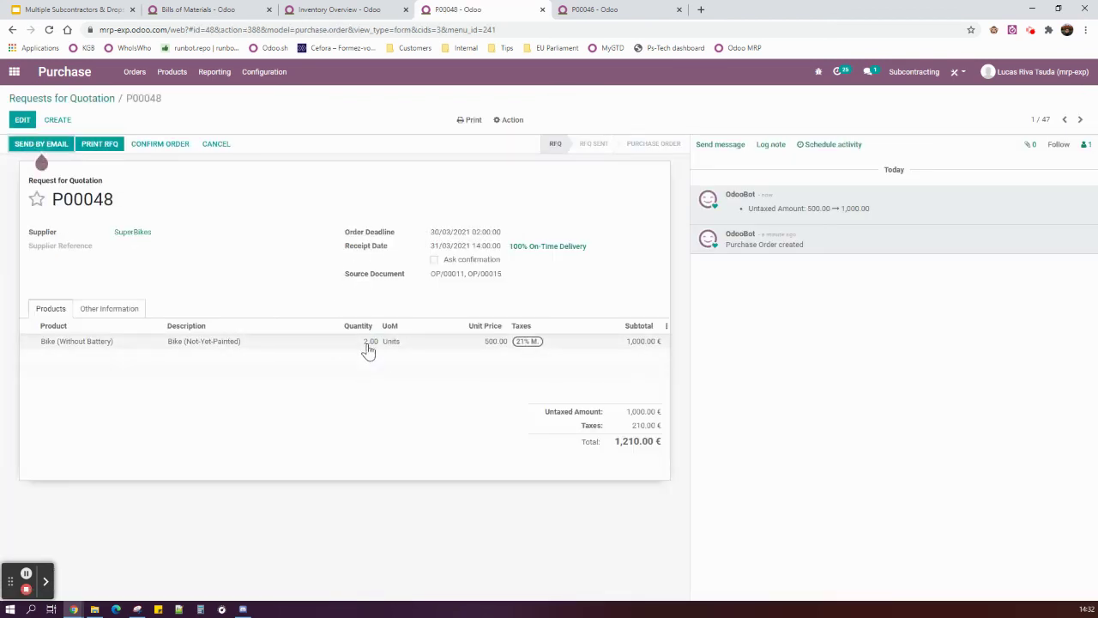
# Check the delivery destination and product line of the SuperBikes request for quotation and confirm the order.
pyautogui.click(113, 308)
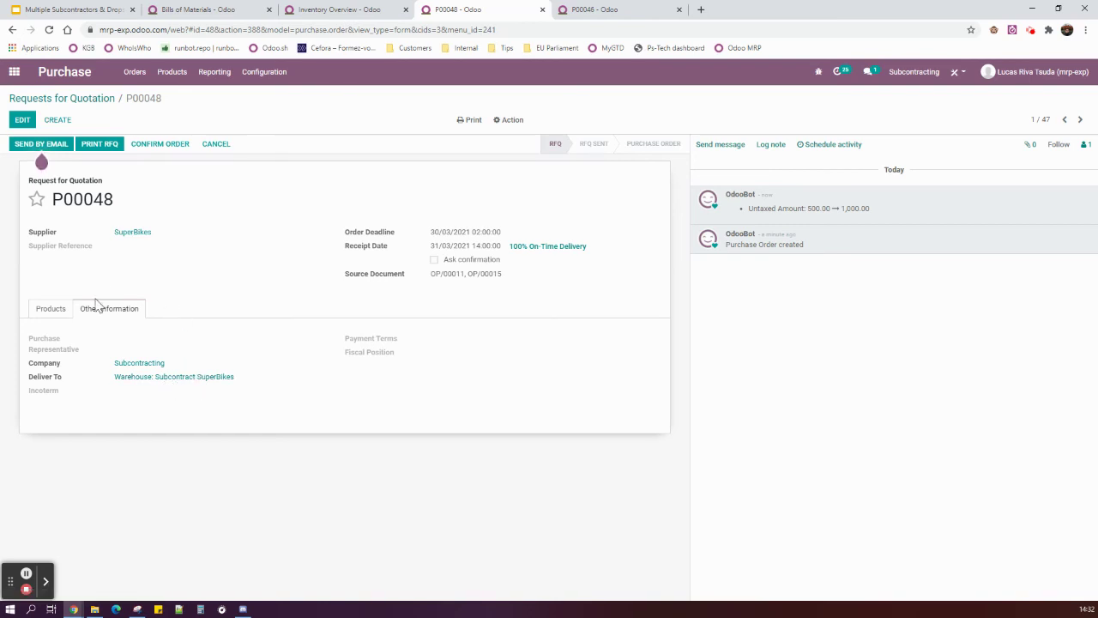
pyautogui.click(53, 313)
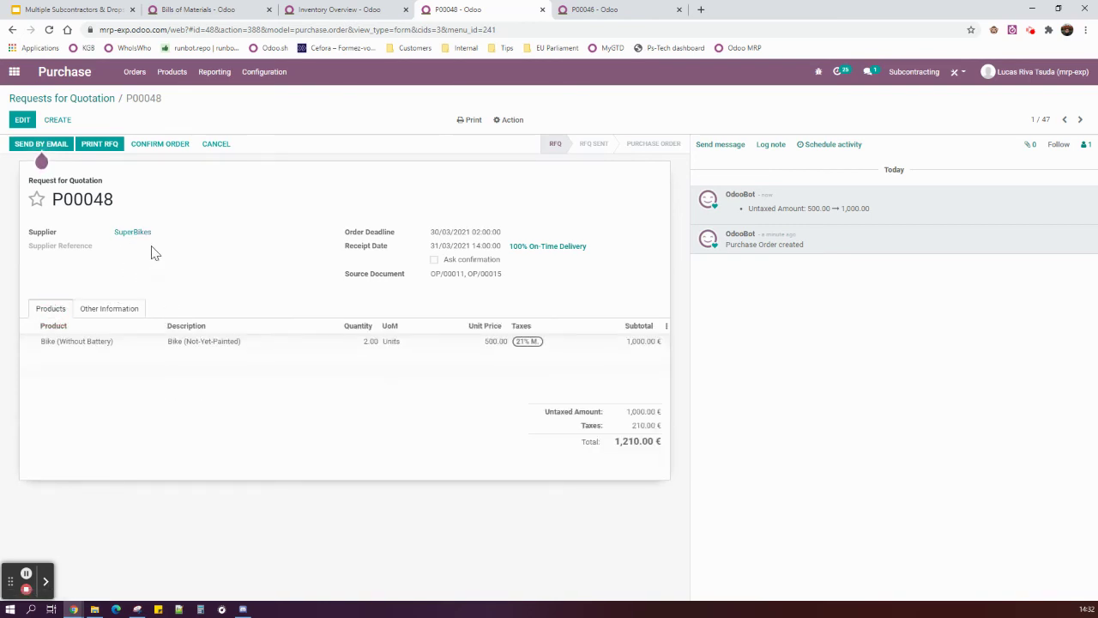
pyautogui.moveTo(77, 352)
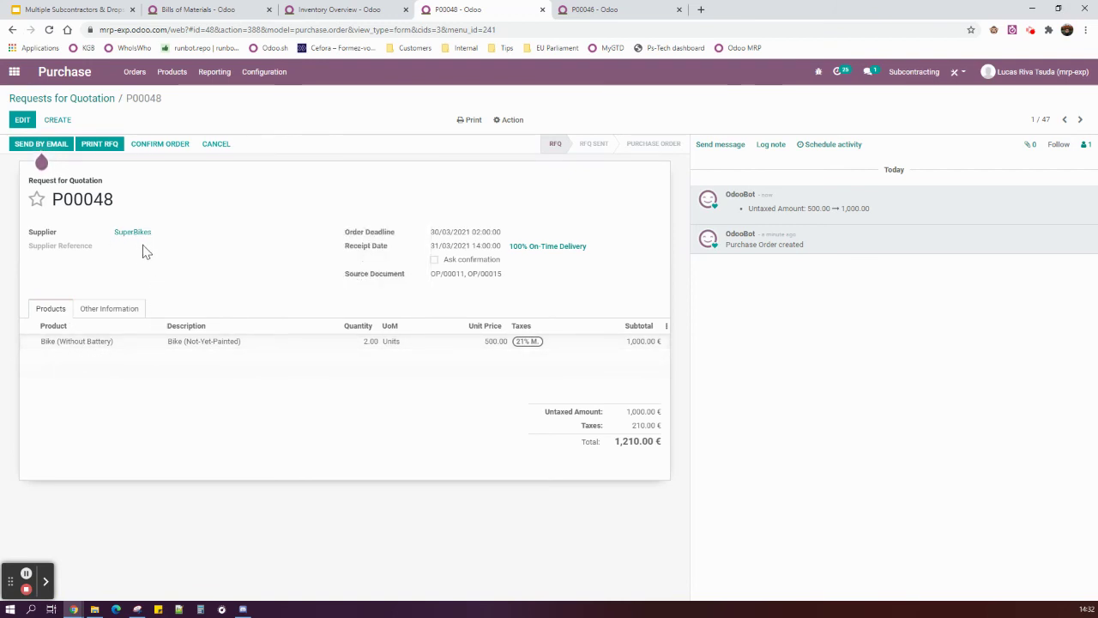
pyautogui.click(170, 147)
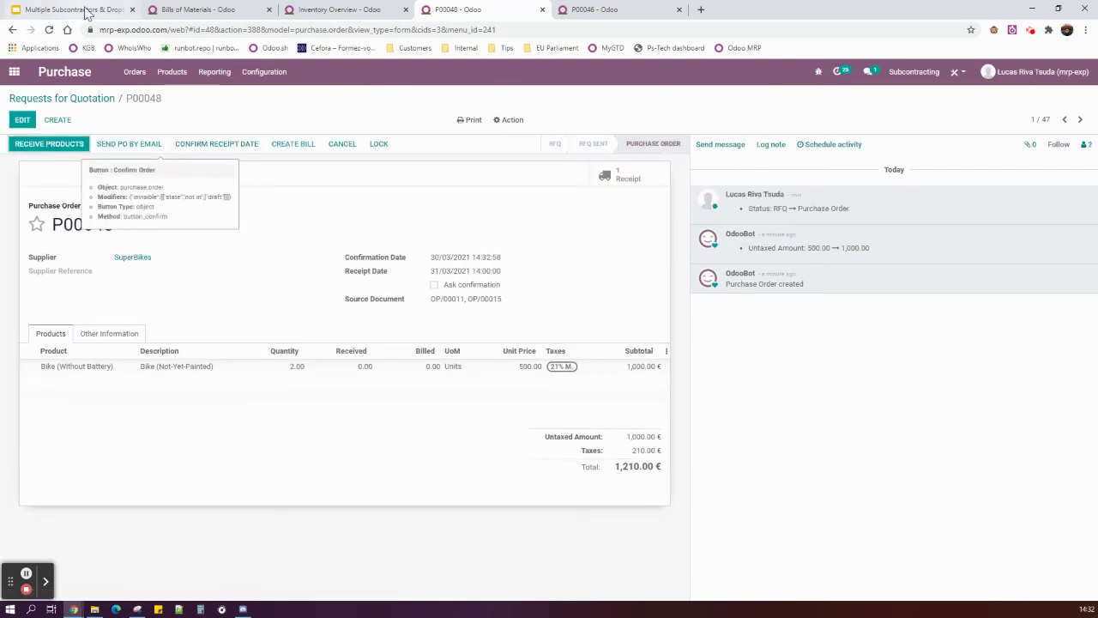
# Consult the Process slide and check the Subcontract SuperBikes operation to process in the Inventory overview.
pyautogui.click(86, 9)
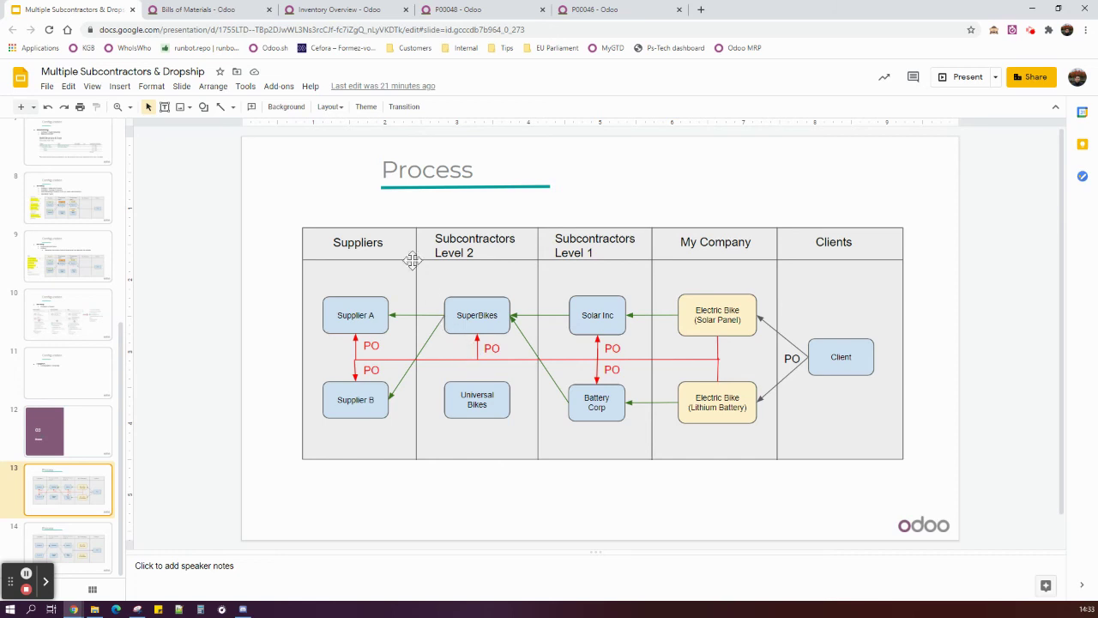
pyautogui.click(307, 8)
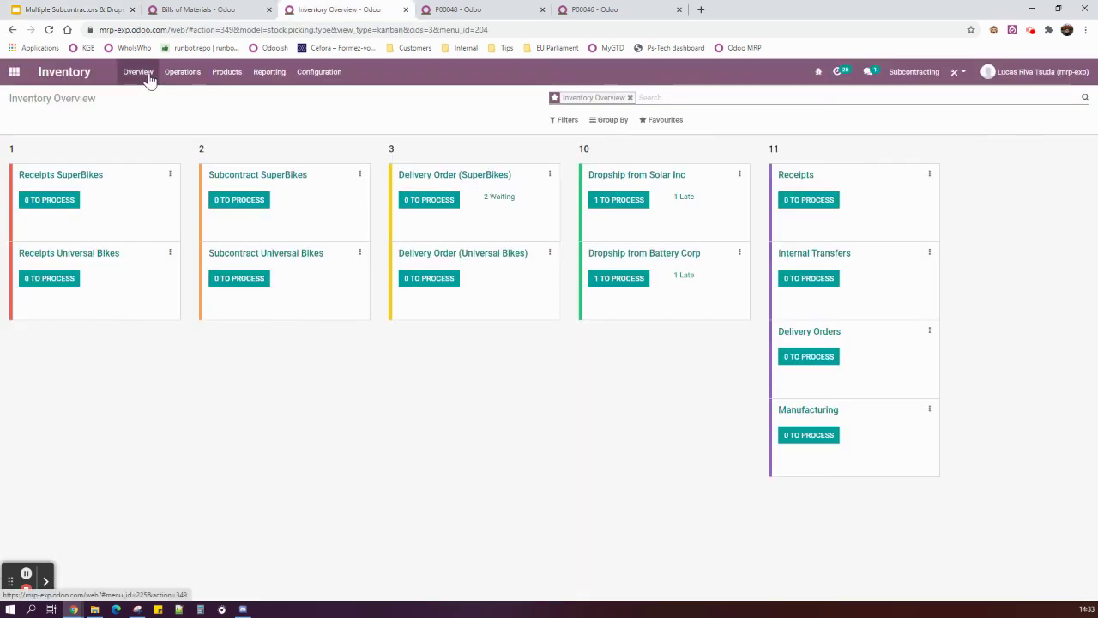
pyautogui.click(248, 206)
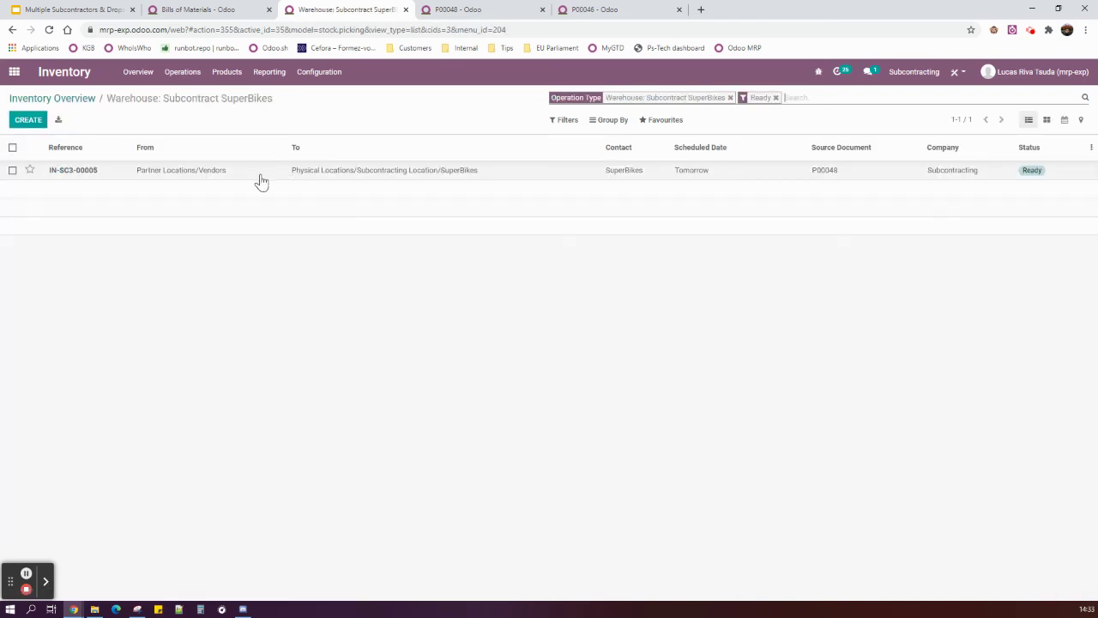
pyautogui.click(73, 100)
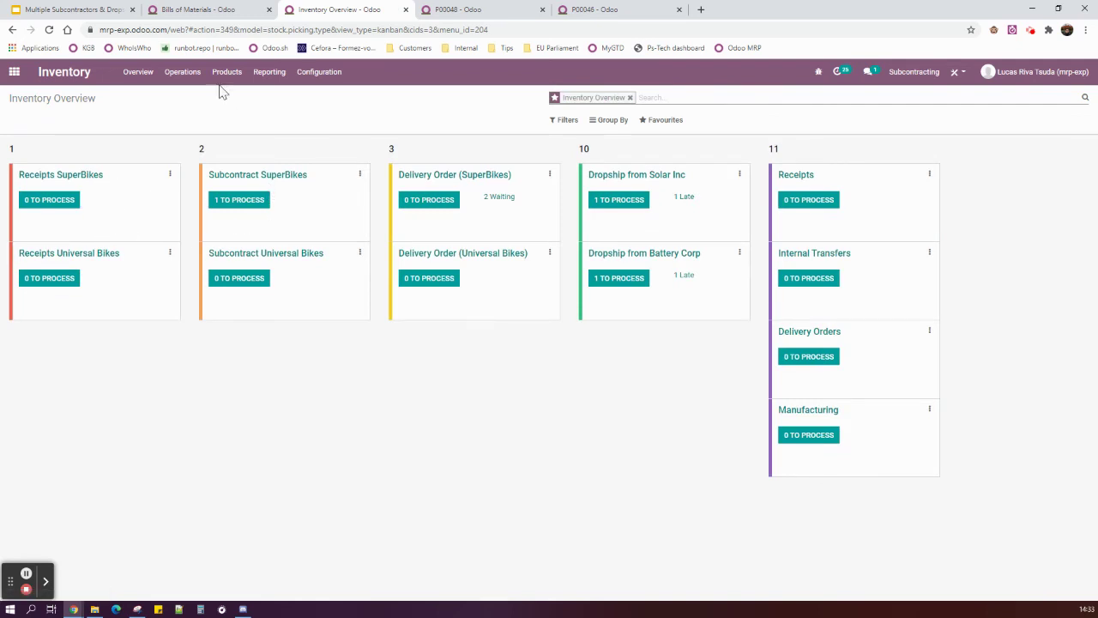
# Open the replenishment list and order the Frame and the Wheels once for the SuperBikes location.
pyautogui.click(197, 9)
pyautogui.click(341, 9)
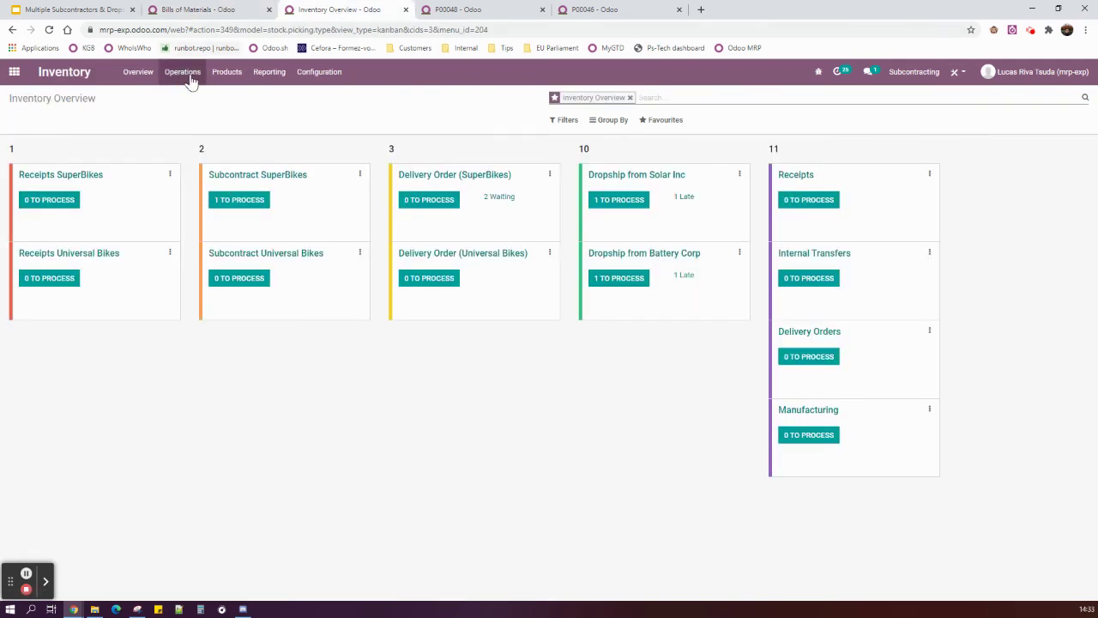
pyautogui.click(190, 79)
pyautogui.click(194, 111)
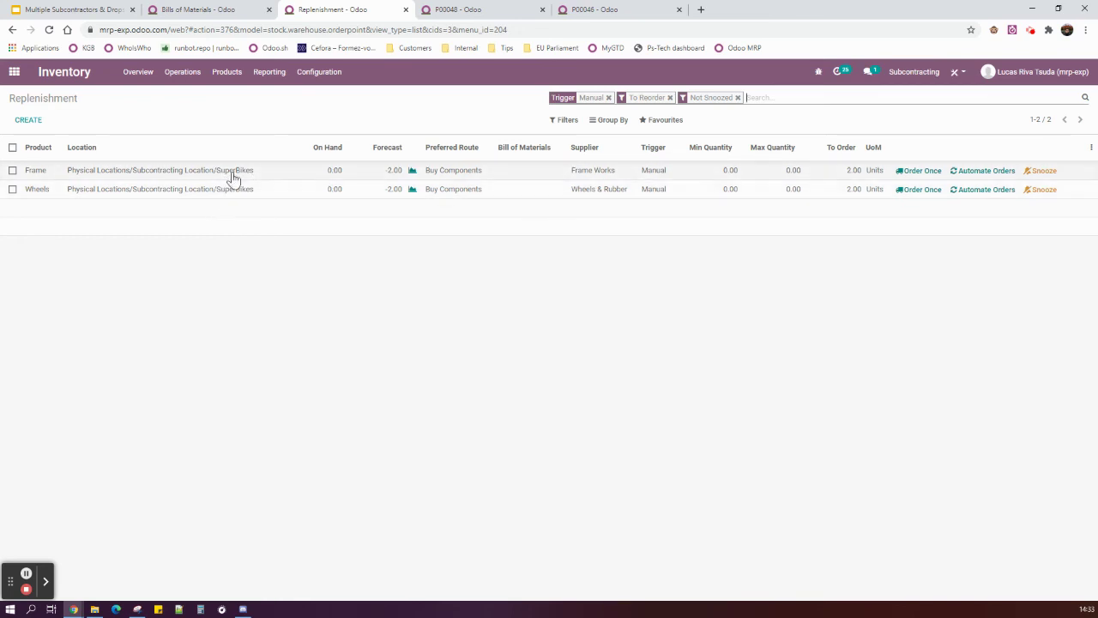
pyautogui.click(919, 172)
pyautogui.click(919, 177)
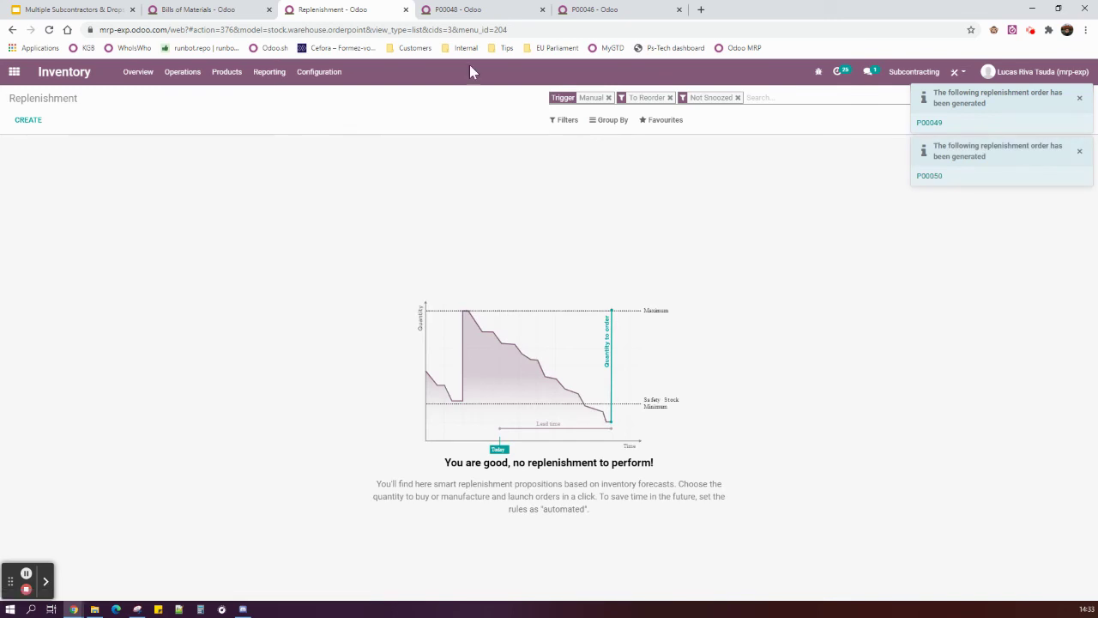
# Consult the Process slide and return to the SuperBikes purchase order in the Purchase app.
pyautogui.click(28, 7)
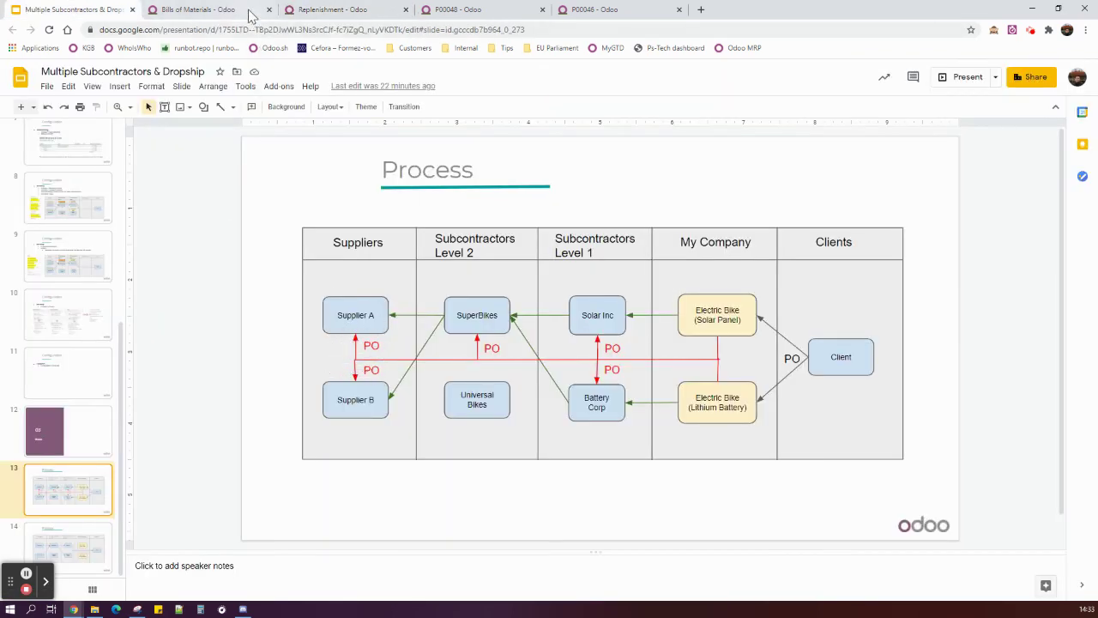
pyautogui.click(427, 9)
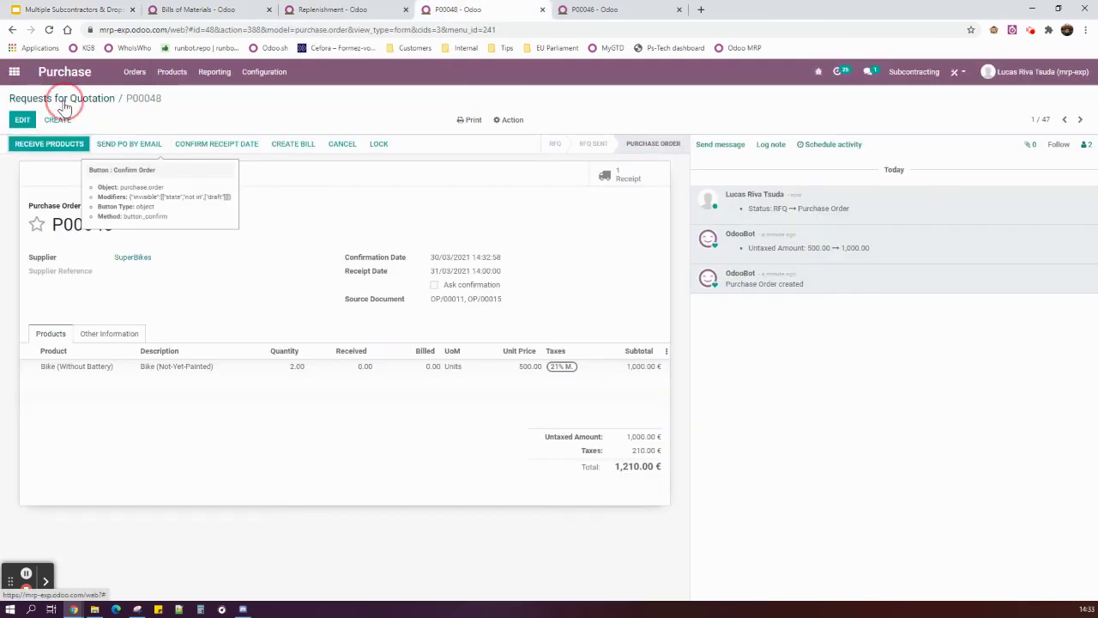